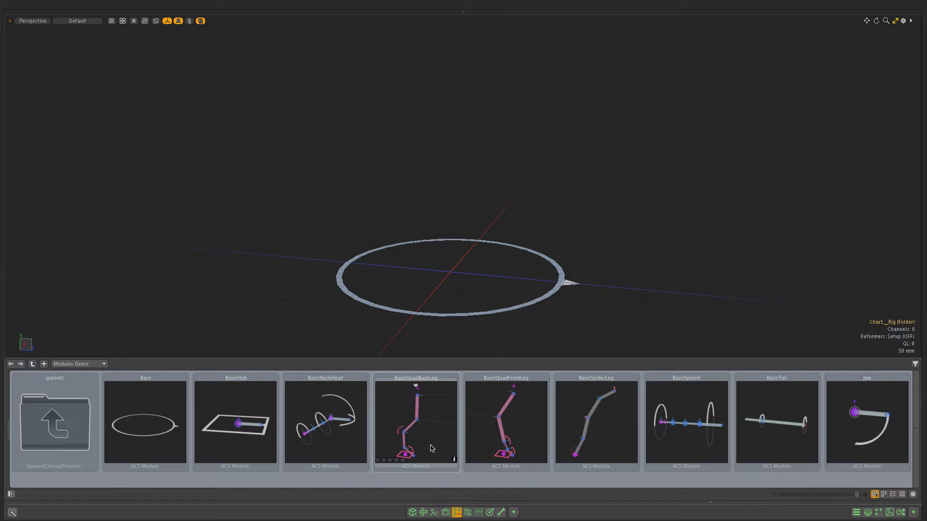
- Add the BasicQuadBackLeg module to the scene, standing just behind the base ring
drag(434, 450, 301, 187)
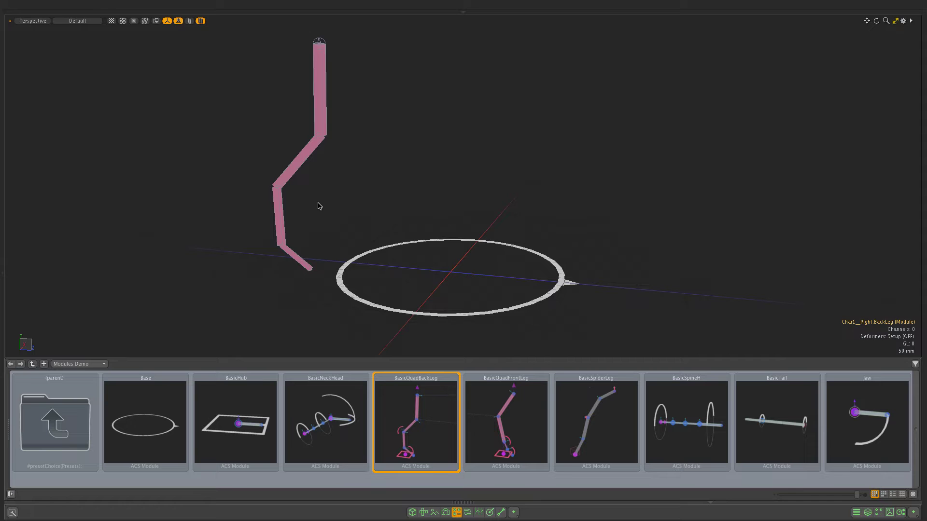
ctrl+alt+drag(380, 184, 360, 228)
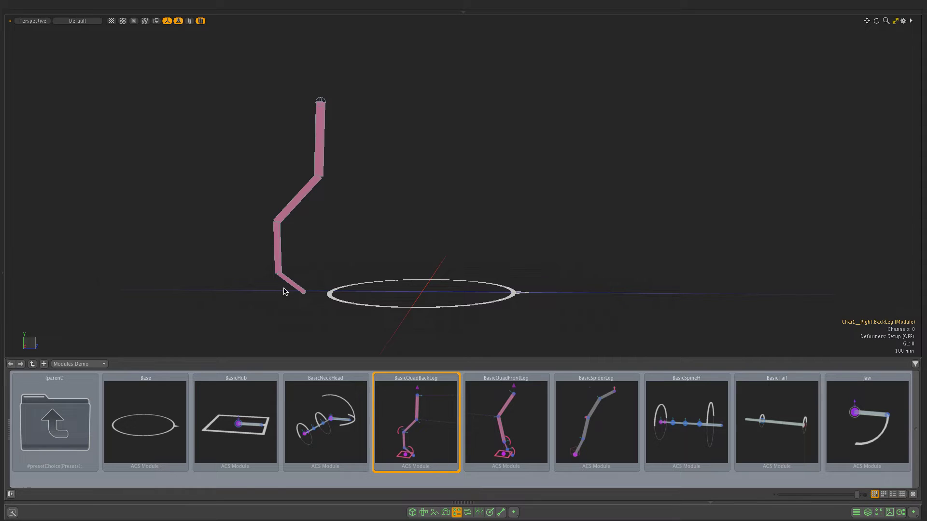
drag(877, 20, 830, 110)
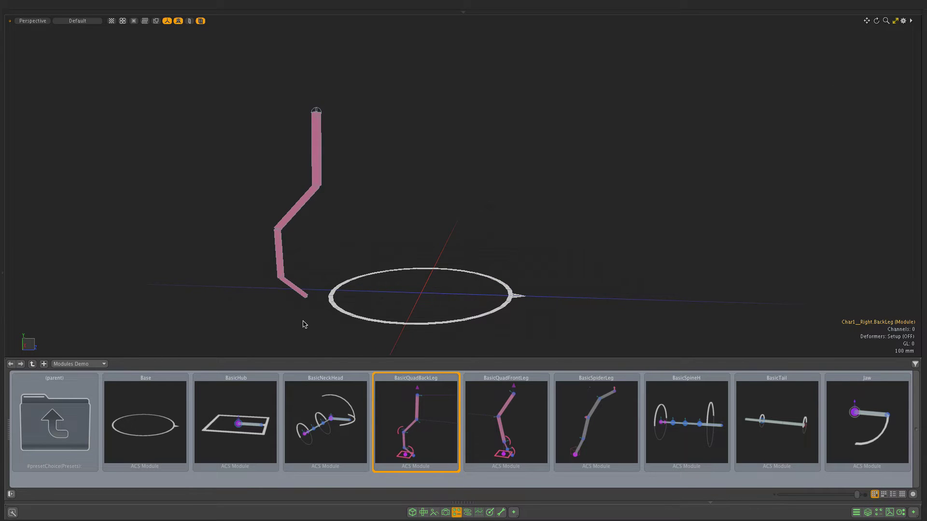
- Add the BasicHub module beside the top of the back leg and the BasicSpineH module at the hub's front end
click(235, 388)
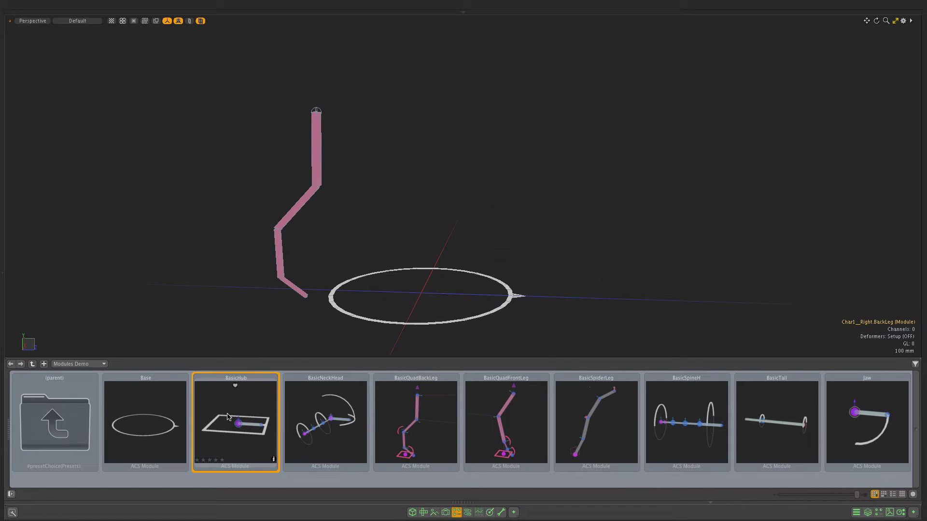
drag(228, 417, 384, 193)
drag(350, 151, 332, 108)
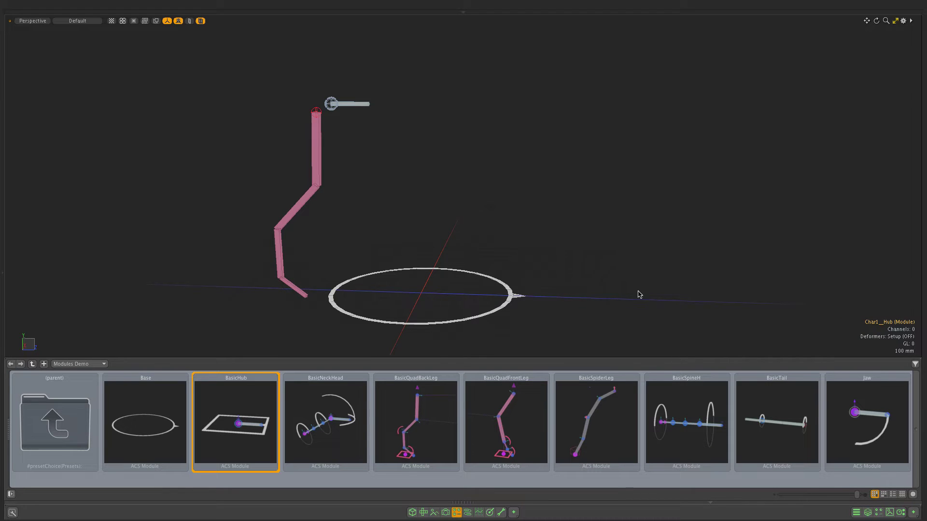
click(686, 430)
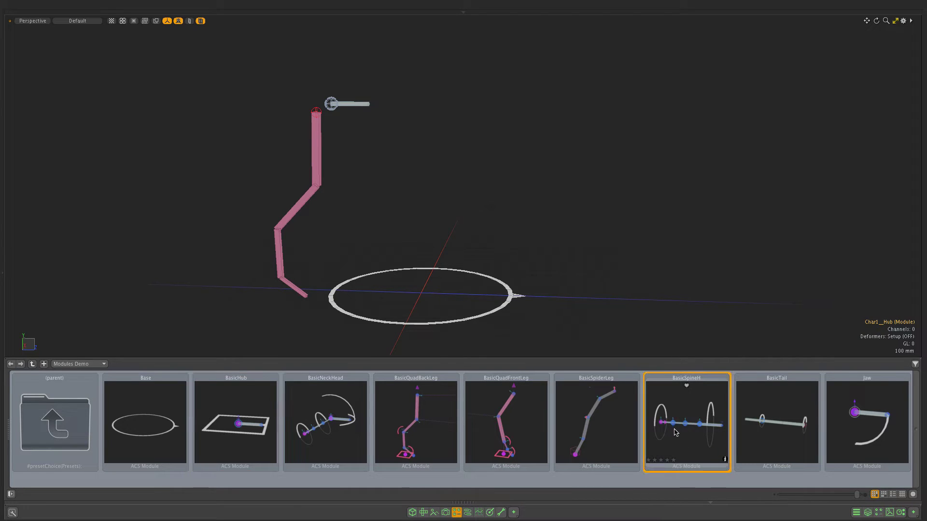
drag(679, 432, 378, 107)
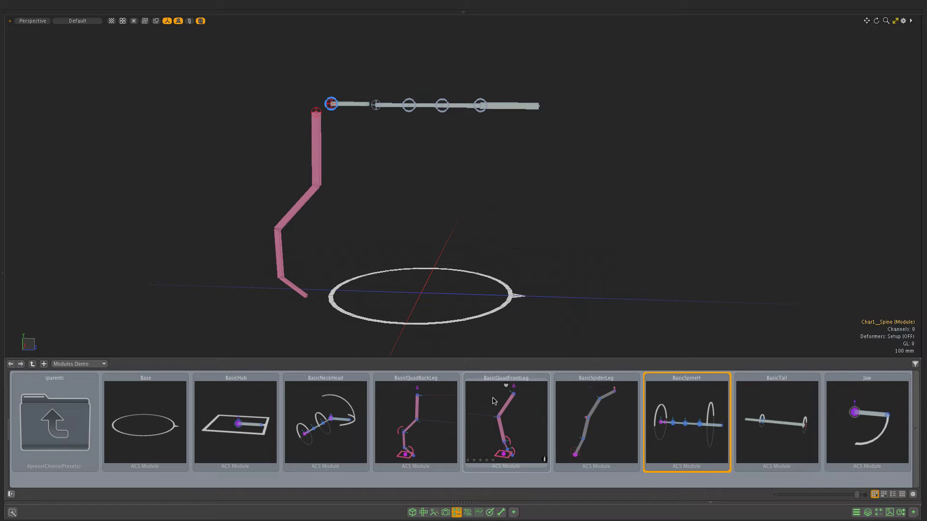
- Place the BasicQuadFrontLeg module below the spine's front end and the BasicNeckHead module at the spine's tip
drag(496, 428, 507, 120)
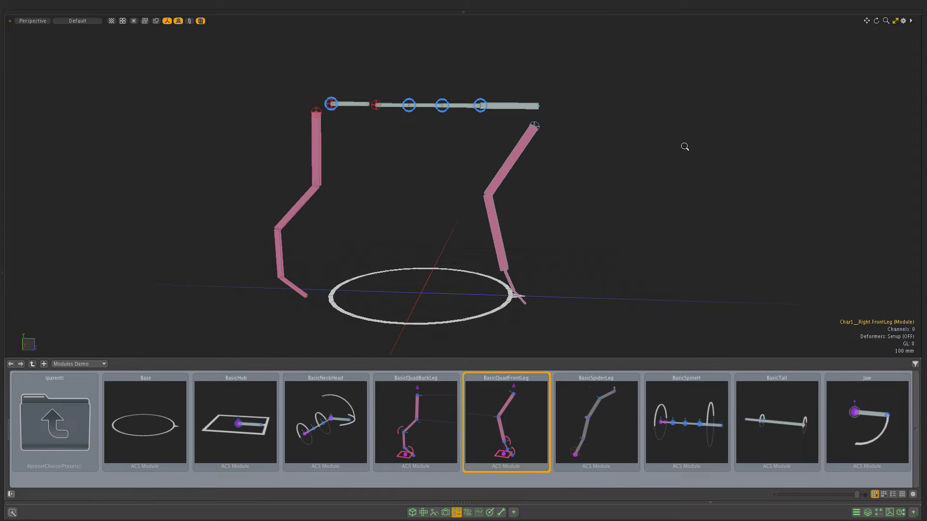
alt+drag(683, 145, 634, 187)
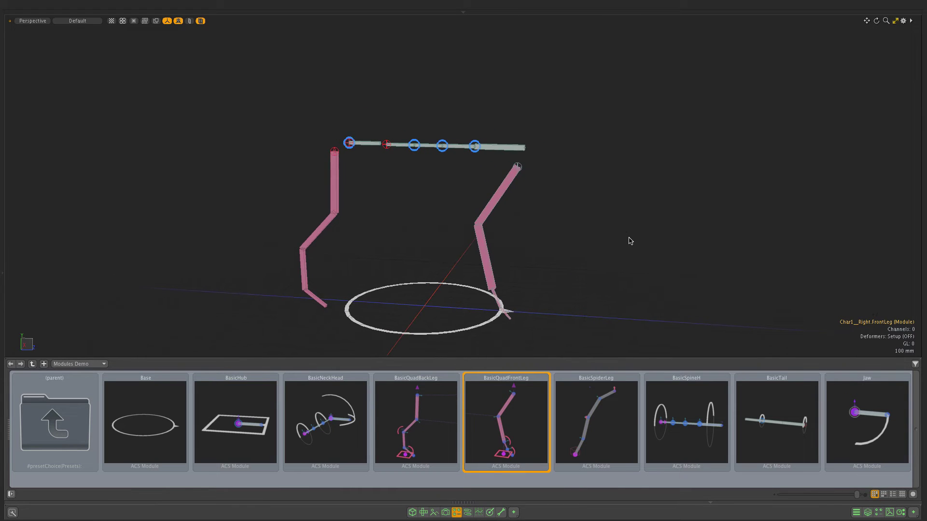
click(316, 427)
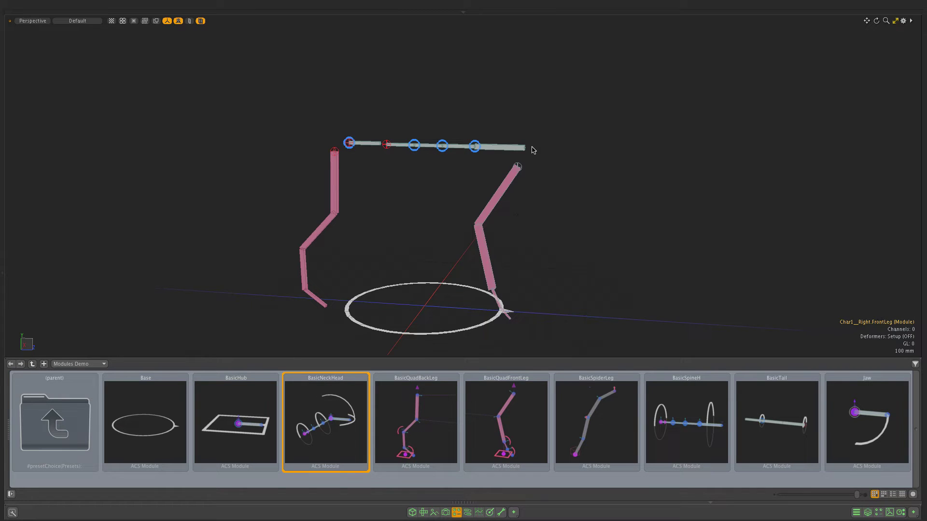
drag(533, 150, 533, 149)
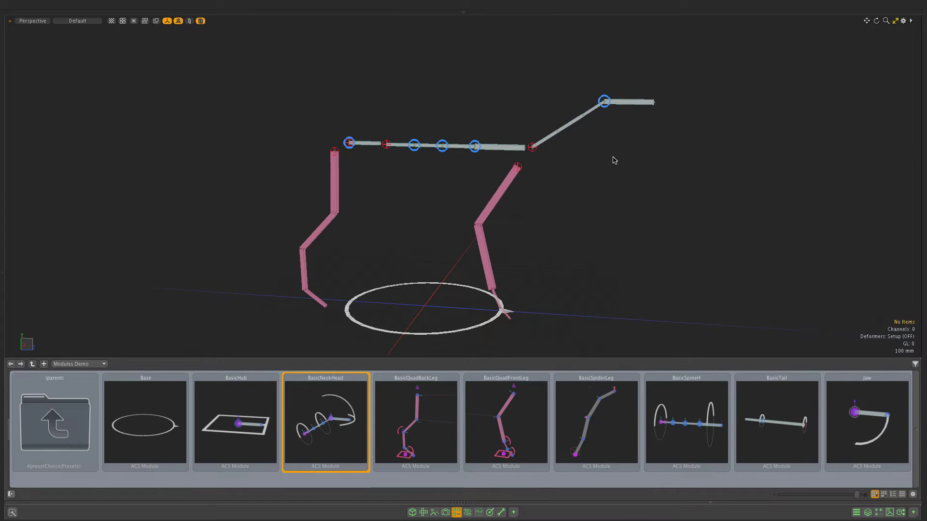
- Place the Jaw module just below the head and the BasicTail module behind the hub
click(864, 429)
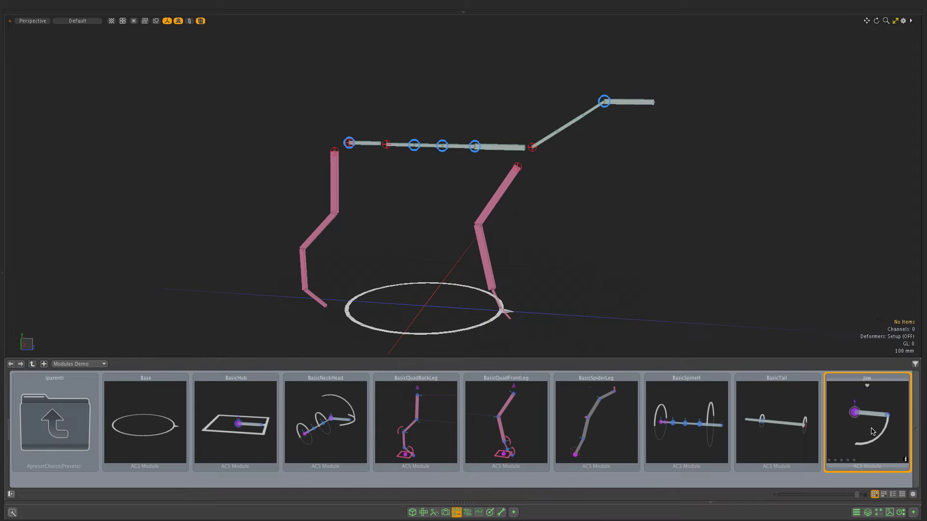
drag(873, 431, 615, 130)
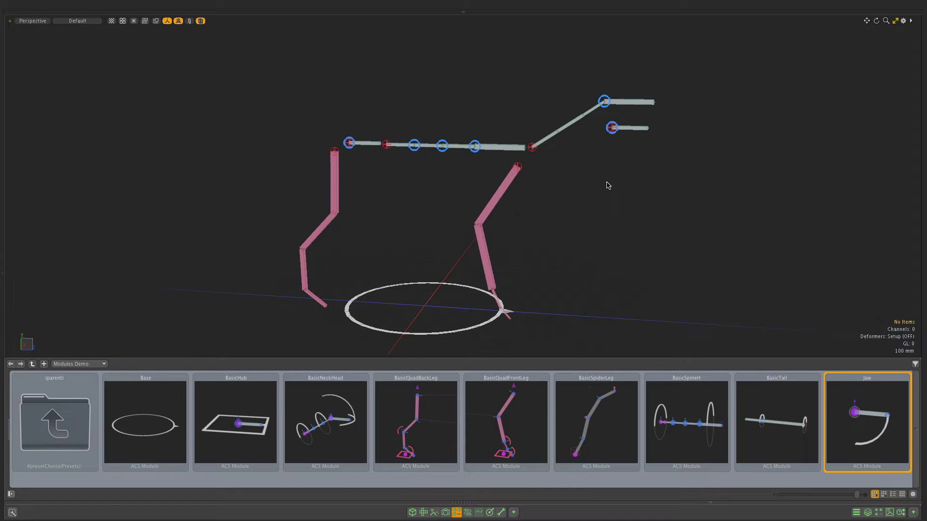
drag(786, 446, 317, 148)
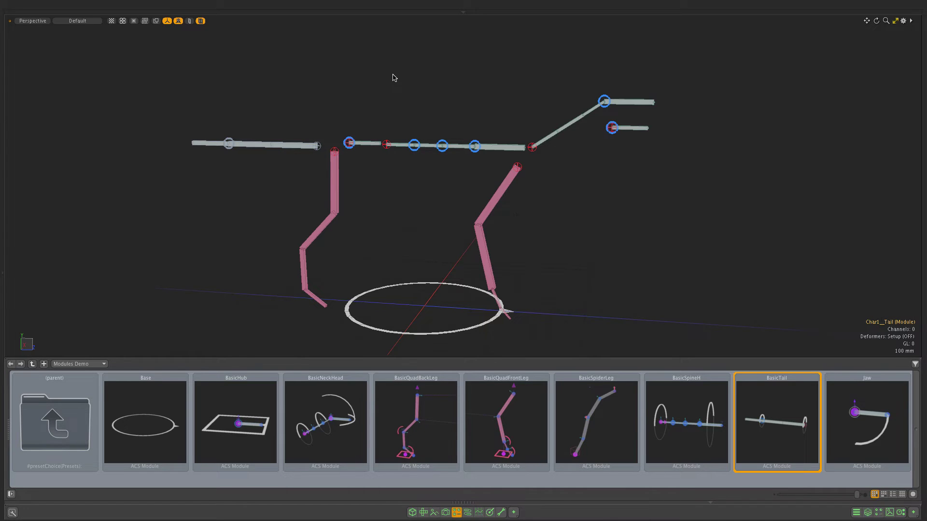
- Create an independent mirrored copy of the right back leg module on the left side
middle_drag(422, 193, 357, 192)
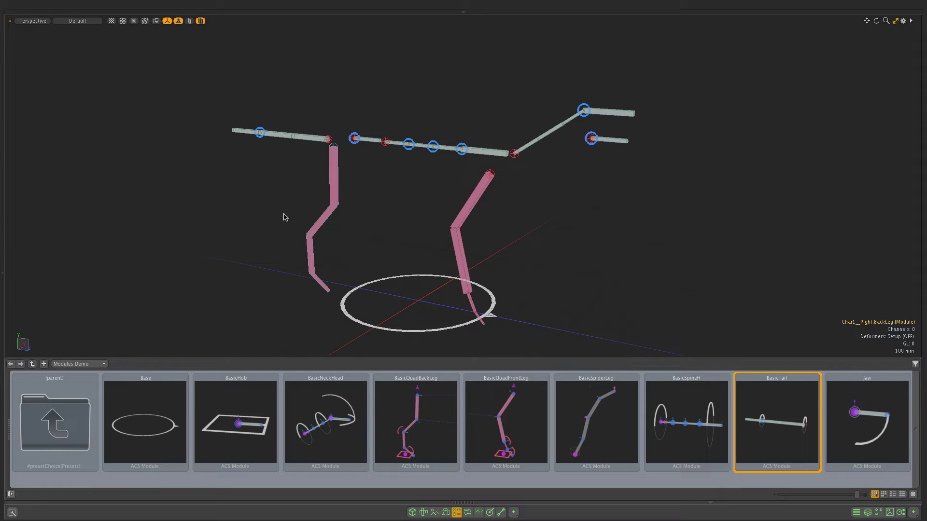
key(shift+v)
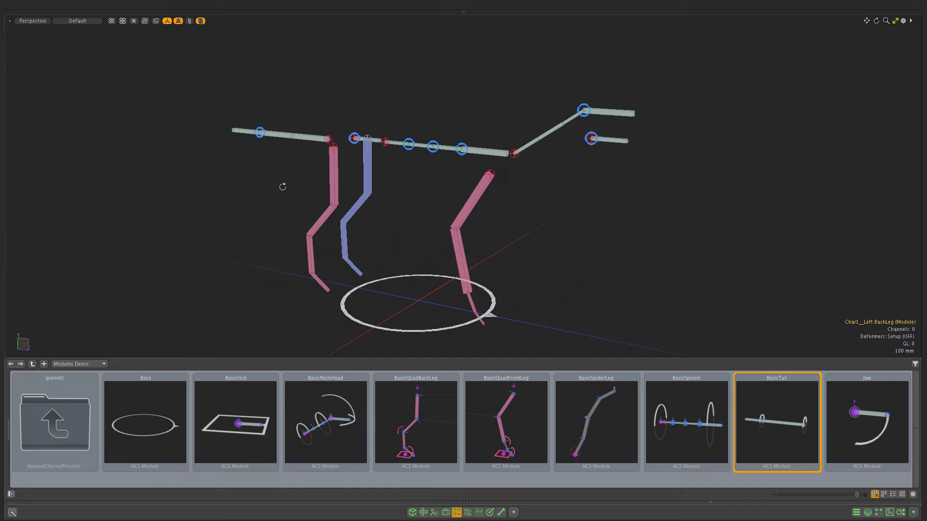
alt+drag(284, 187, 282, 187)
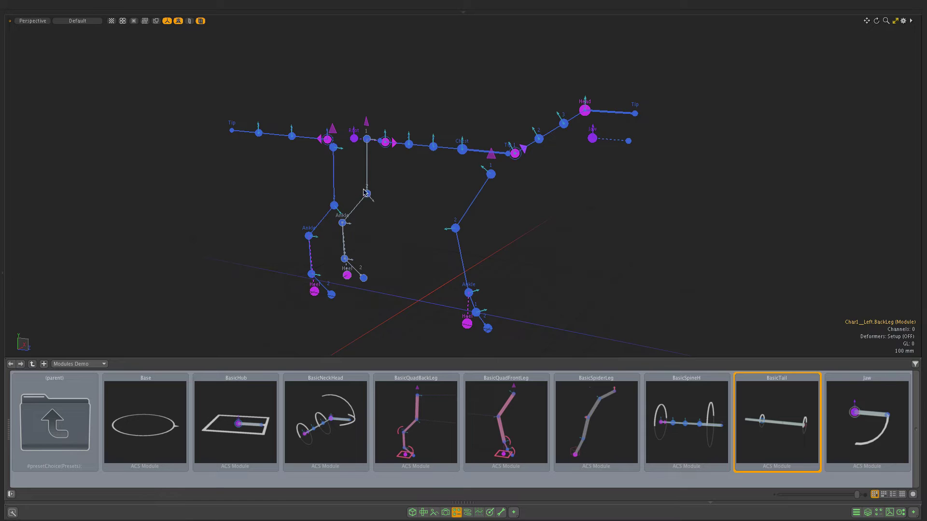
- Move the knee guide of the left back leg forward and compare both back legs
click(368, 194)
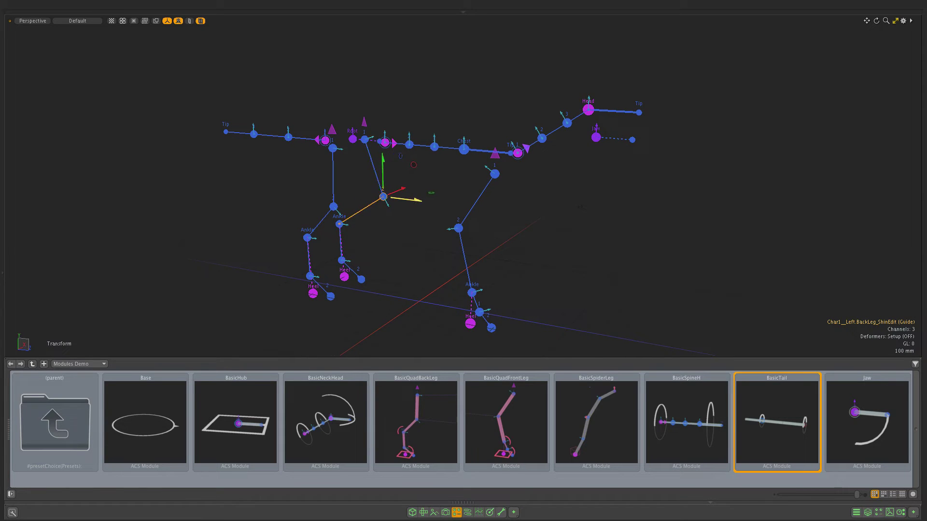
alt+drag(352, 241, 353, 233)
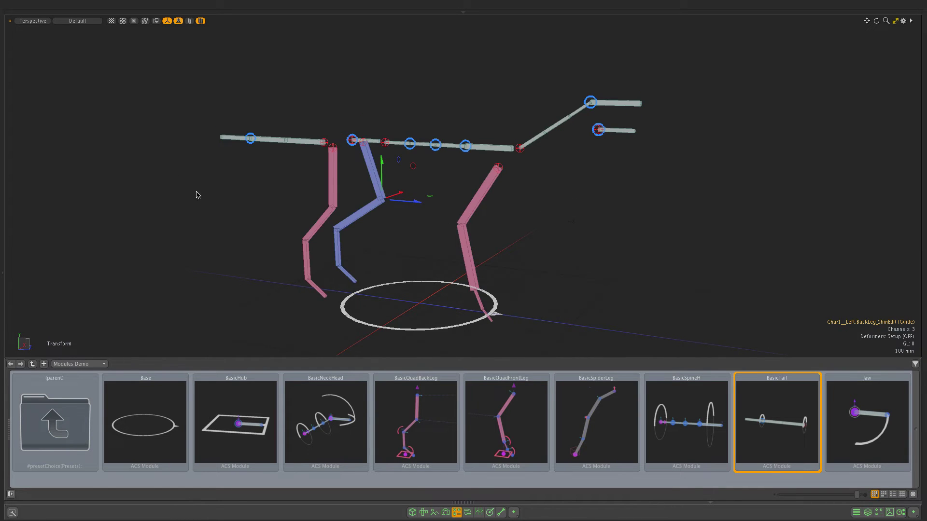
alt+drag(196, 195, 240, 187)
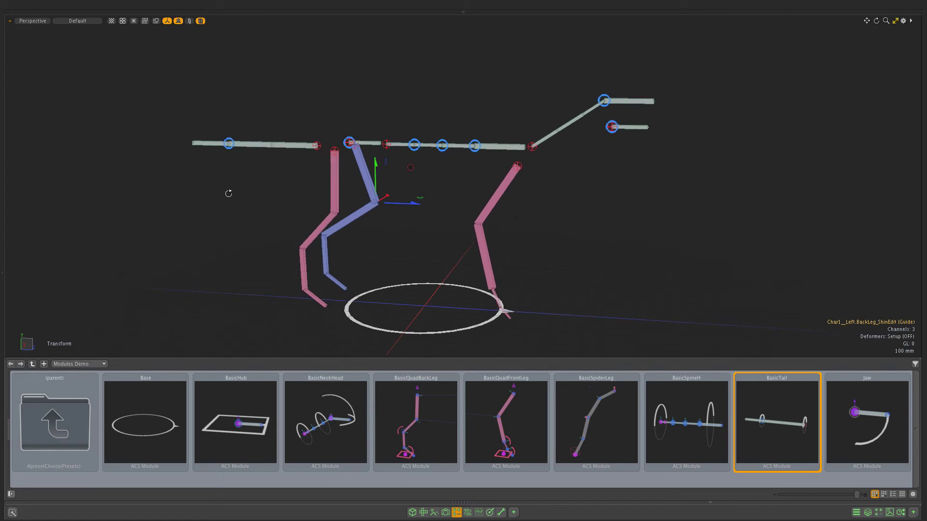
alt+drag(228, 193, 225, 194)
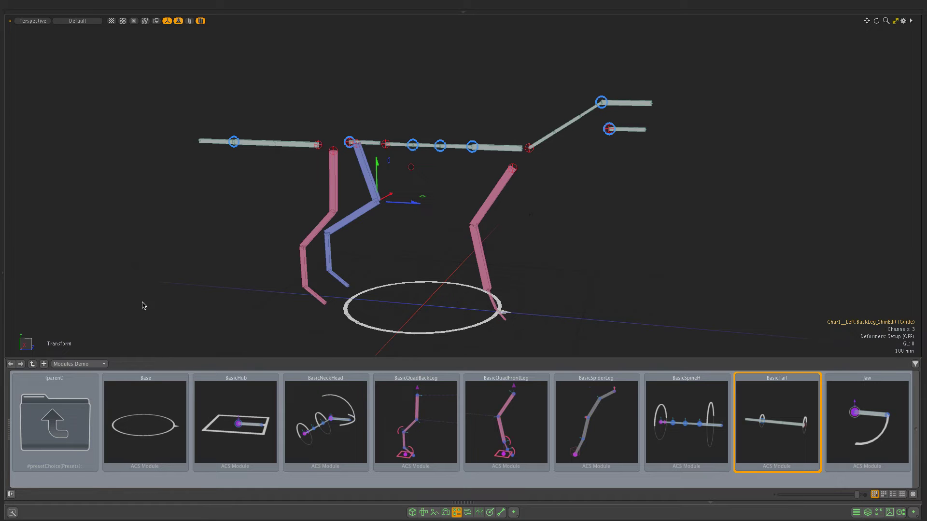
- Replace the independent left back leg with a linked mirror of the right back leg module
click(161, 272)
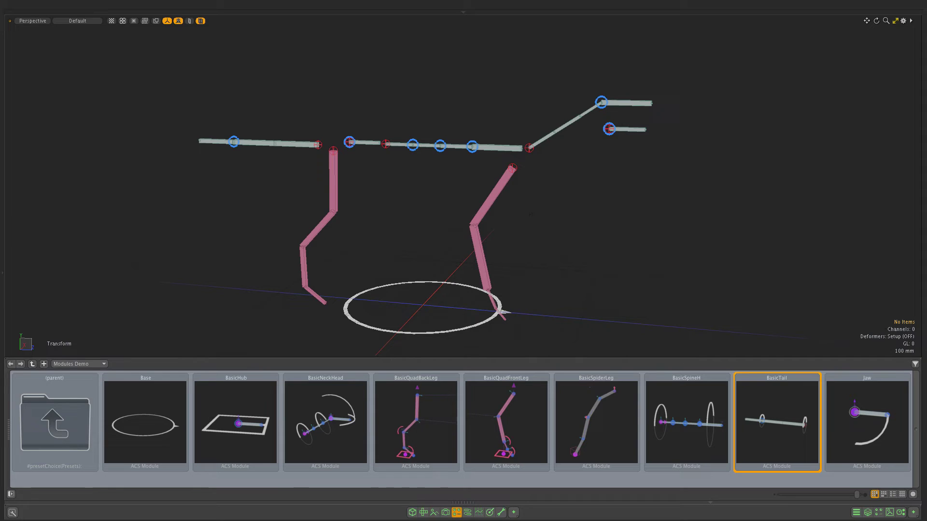
click(333, 182)
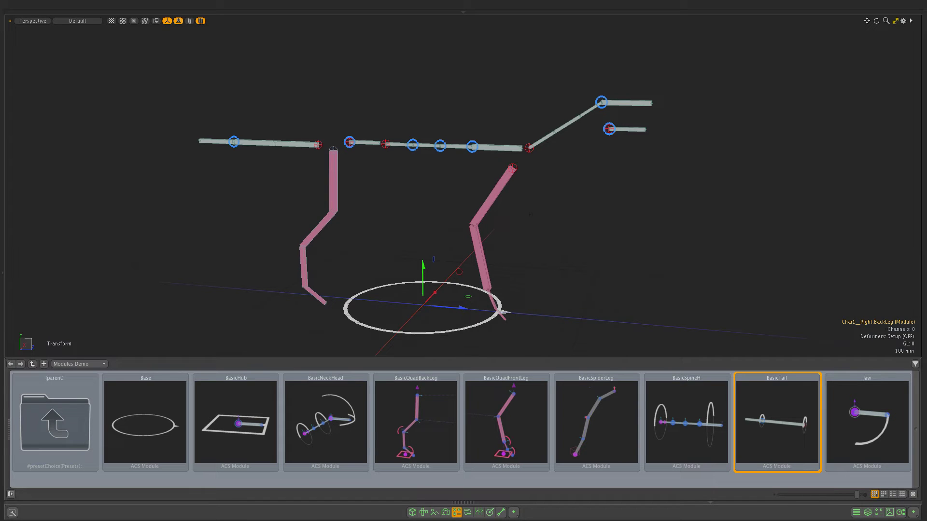
click(257, 197)
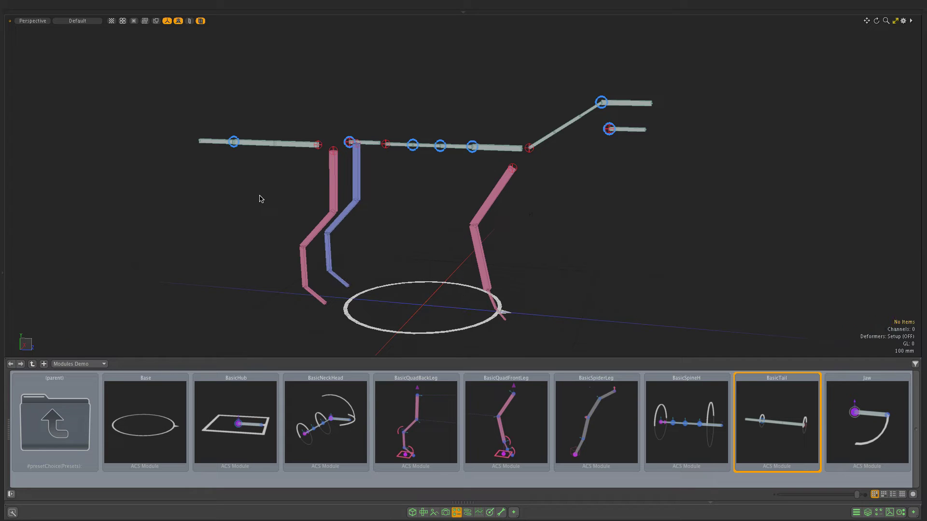
- Move the right back leg's knee guide forward and return to the module display
key(g)
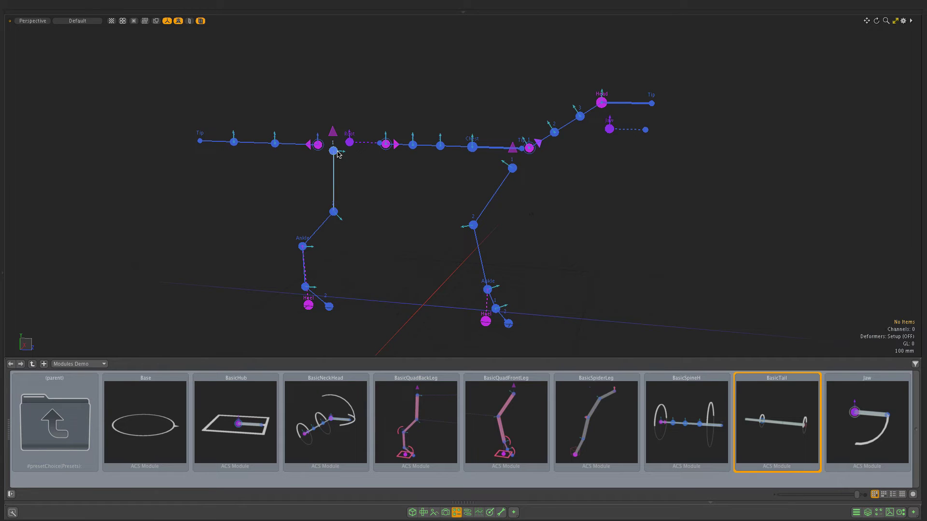
click(334, 211)
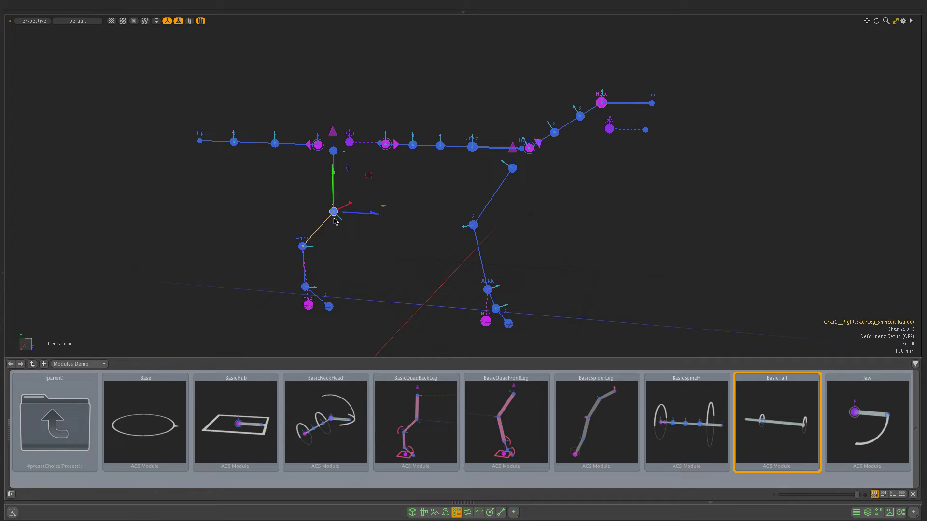
drag(351, 216, 374, 217)
click(296, 201)
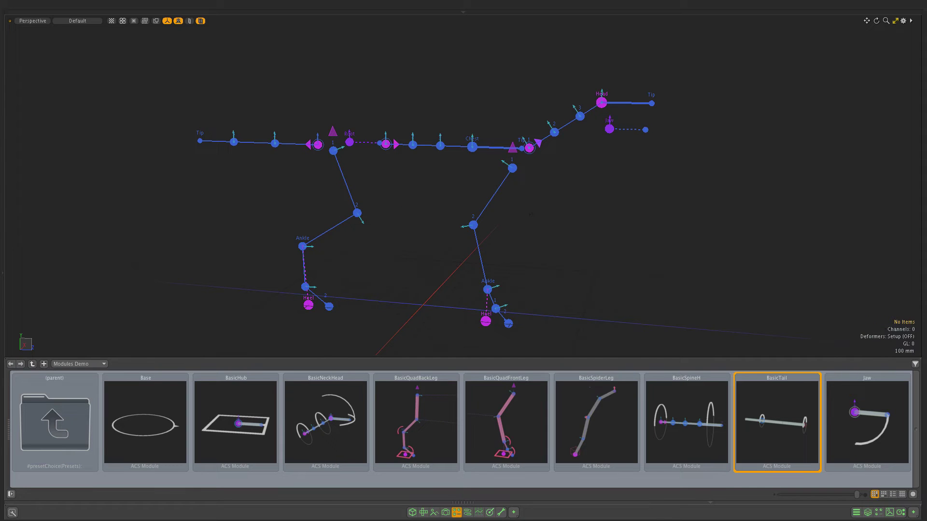
key(F2)
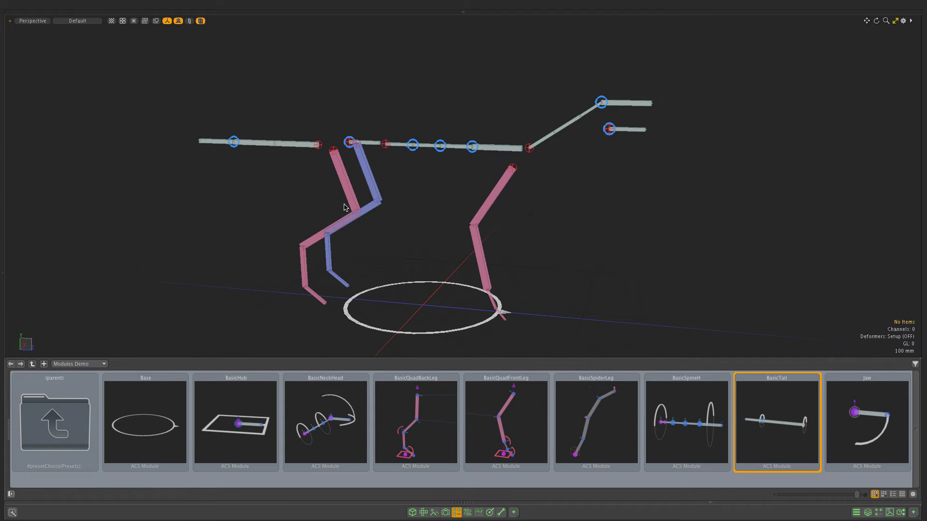
- Create a linked mirror of the right front leg module on the left side
alt+drag(345, 207, 316, 199)
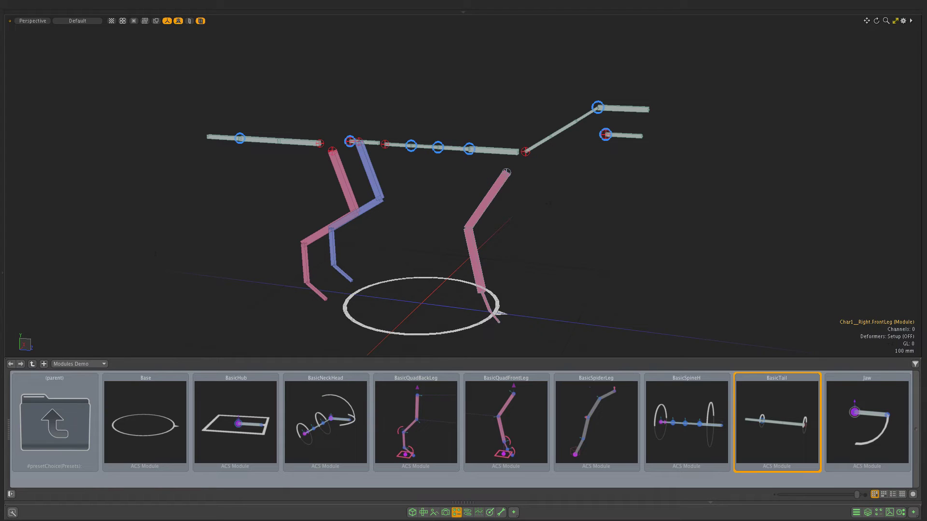
click(221, 239)
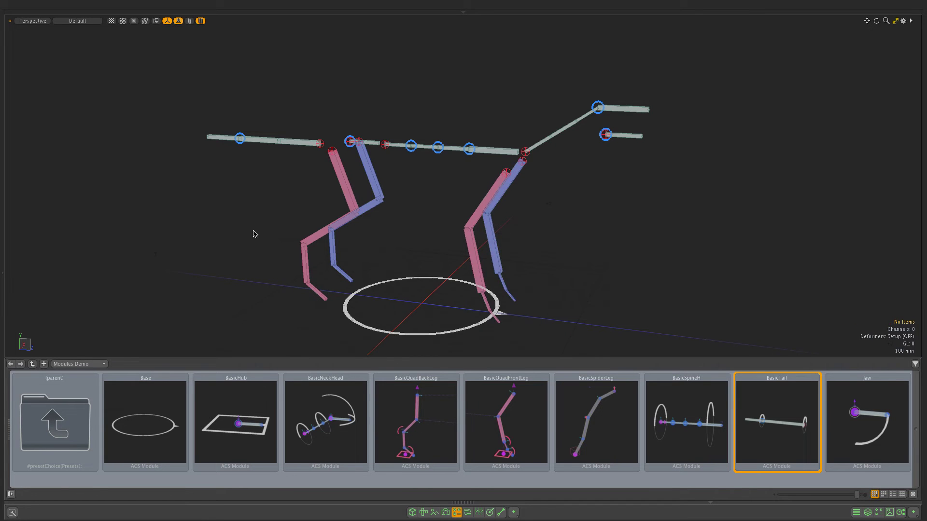
alt+drag(275, 224, 267, 222)
- Hide the module preset browser and switch the character from setup to its animation controls
ctrl+alt+drag(441, 245, 447, 272)
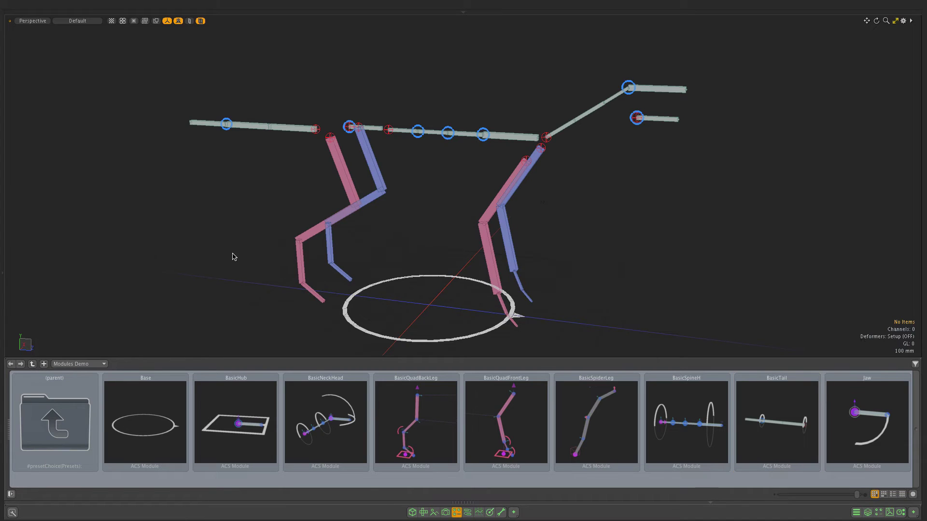
click(456, 514)
scroll(420, 290, up, 2)
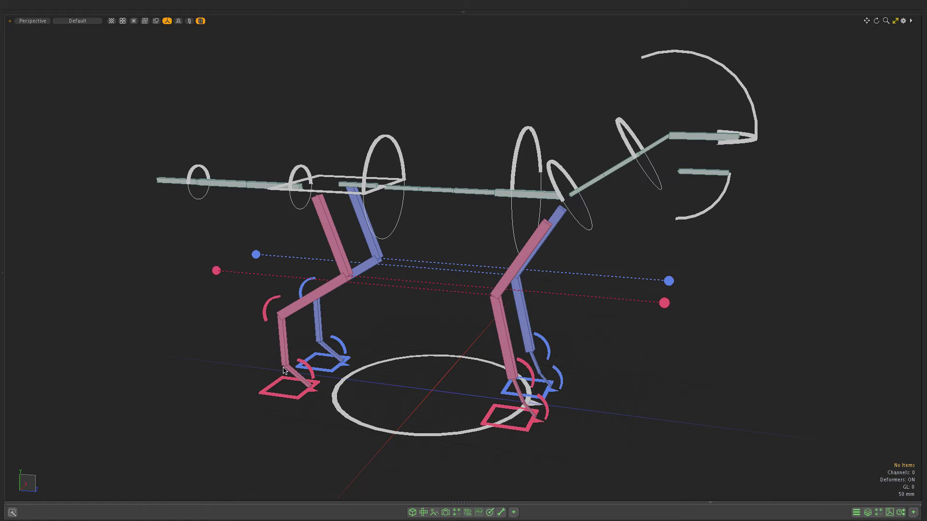
- Try transforming the Base_Master control ring, undo the change and deselect the control
click(375, 431)
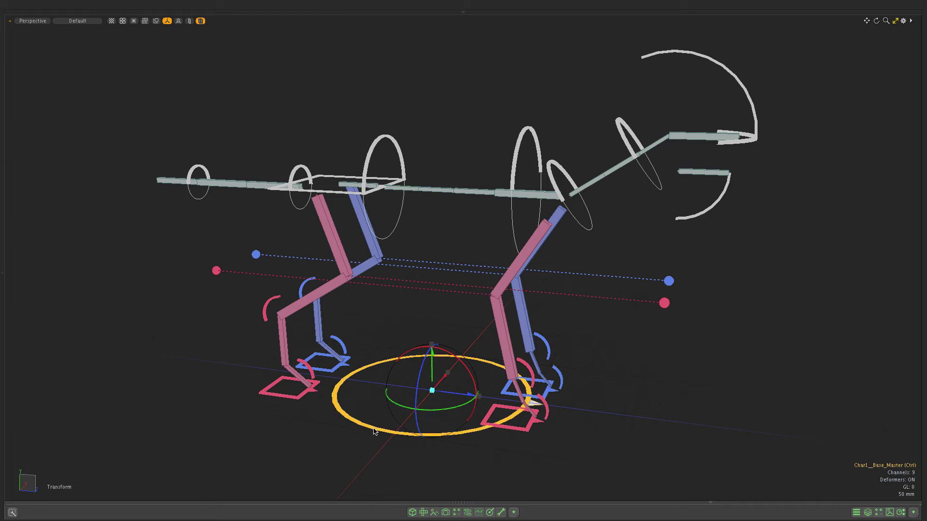
drag(449, 397, 506, 369)
key(ctrl+z)
key(ctrl+z)
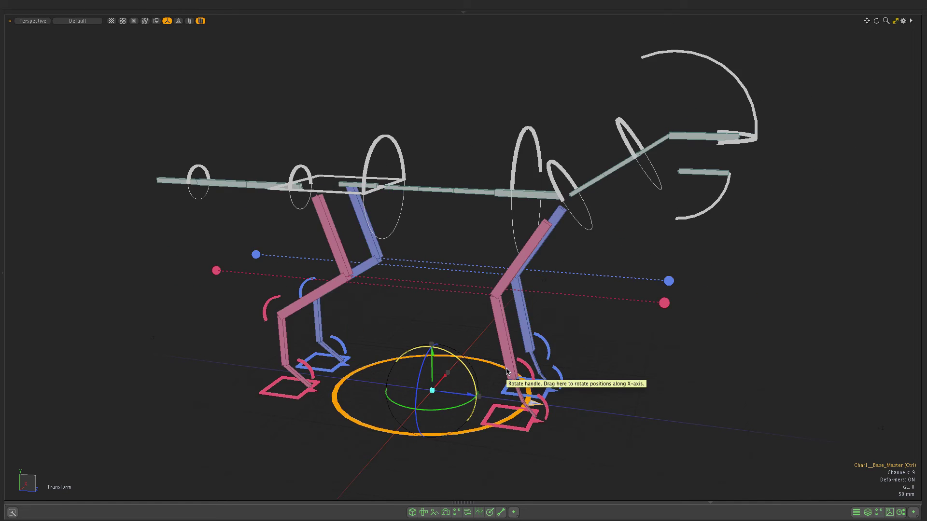
key(q)
click(453, 336)
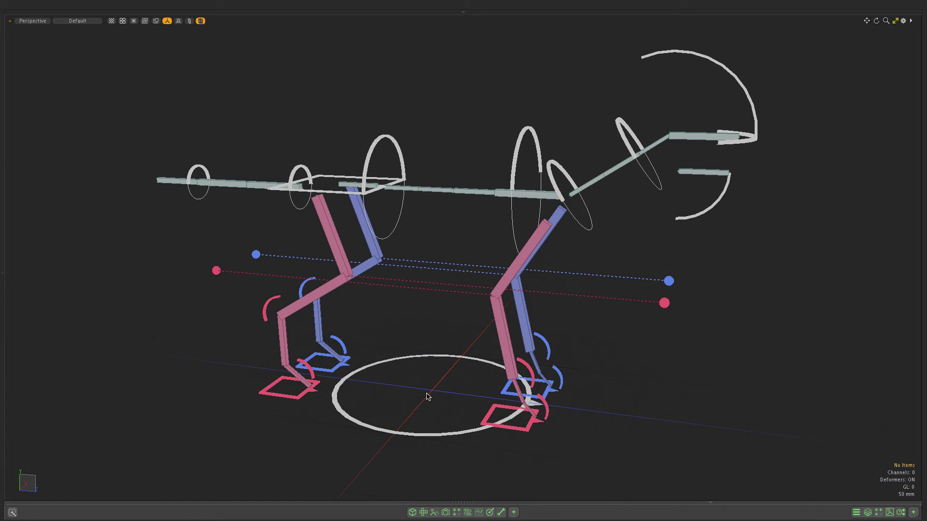
- Try lowering the Hub_Main control, then undo the move
click(334, 192)
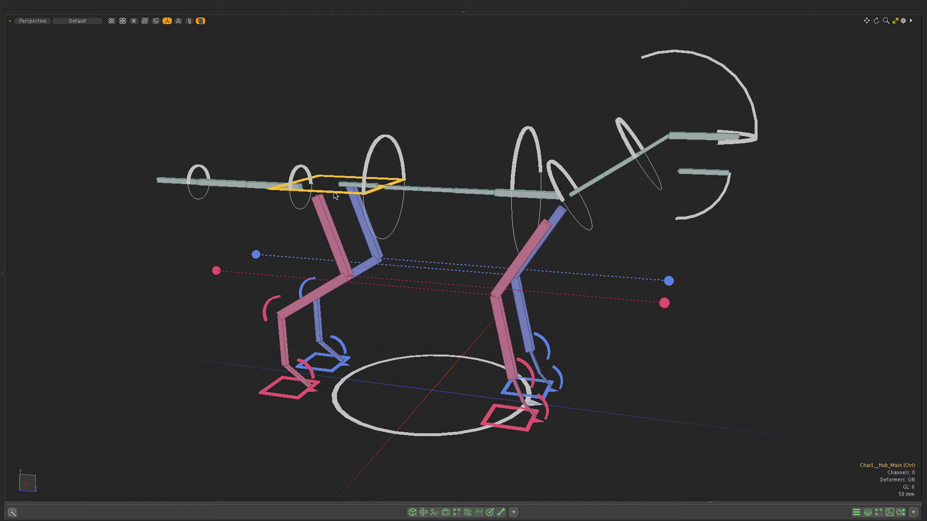
key(y)
drag(337, 151, 337, 164)
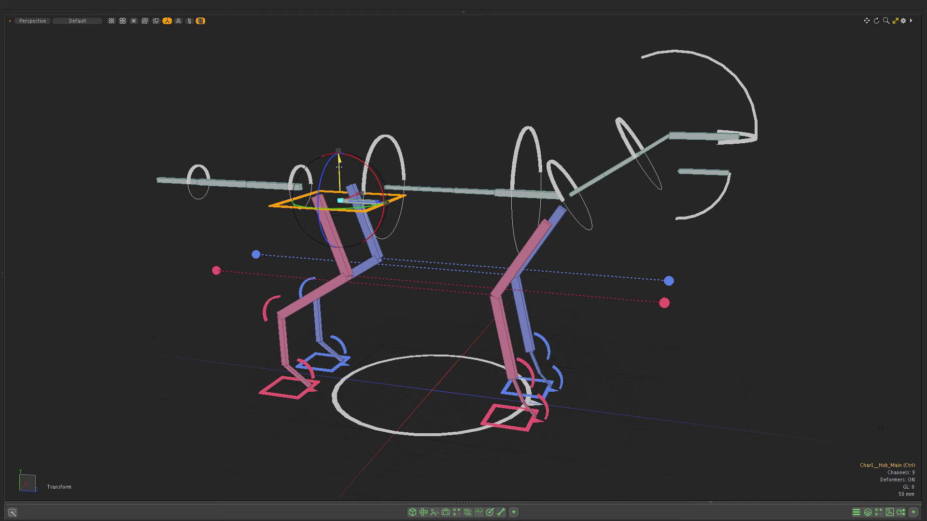
key(ctrl+z)
- Try rotating the Spine_Chest control, undo the rotation and deselect the control
click(516, 167)
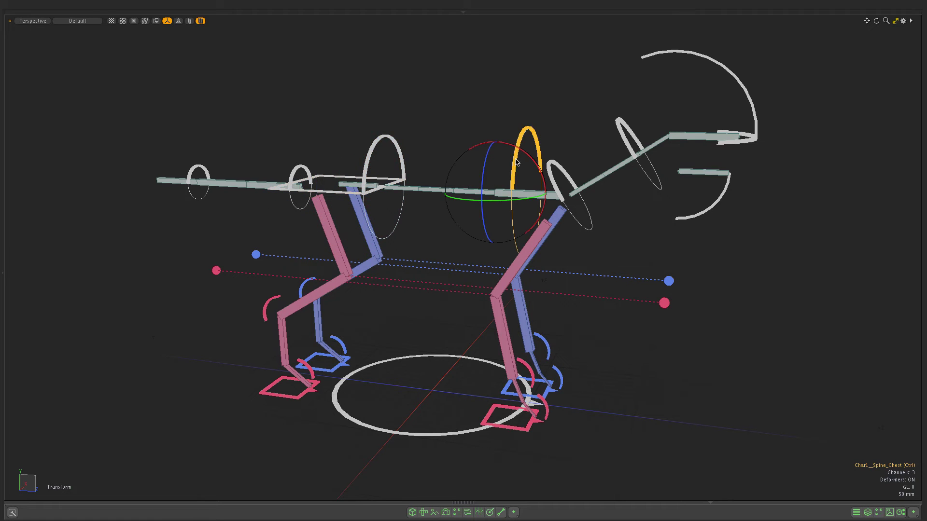
drag(530, 158, 523, 130)
key(ctrl+z)
click(465, 111)
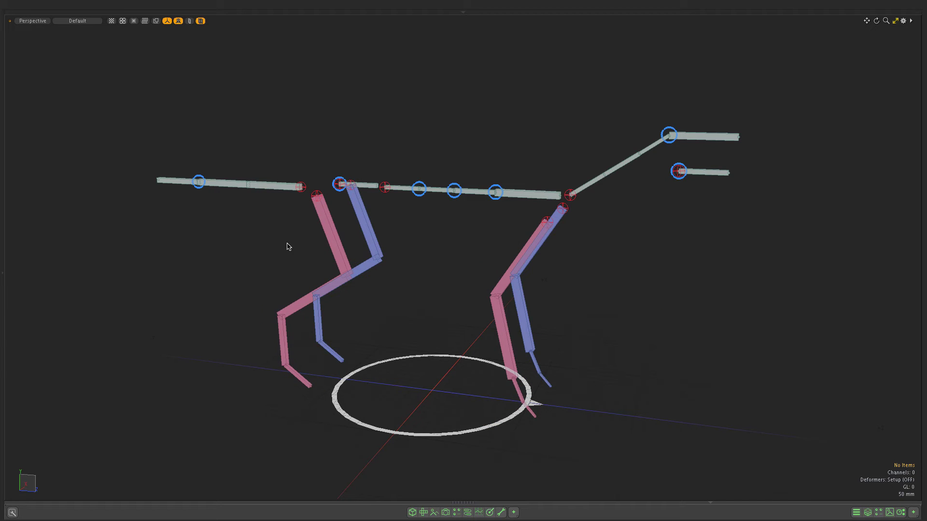
- Switch the rig to its plugs and sockets and connect the right and left back leg plugs to the hub's socket
scroll(311, 207, up, 5)
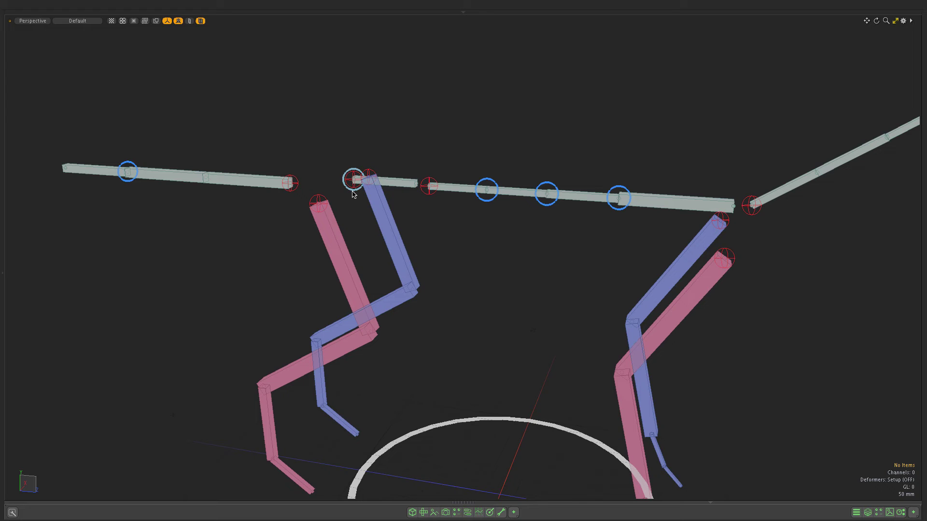
scroll(355, 192, up, 3)
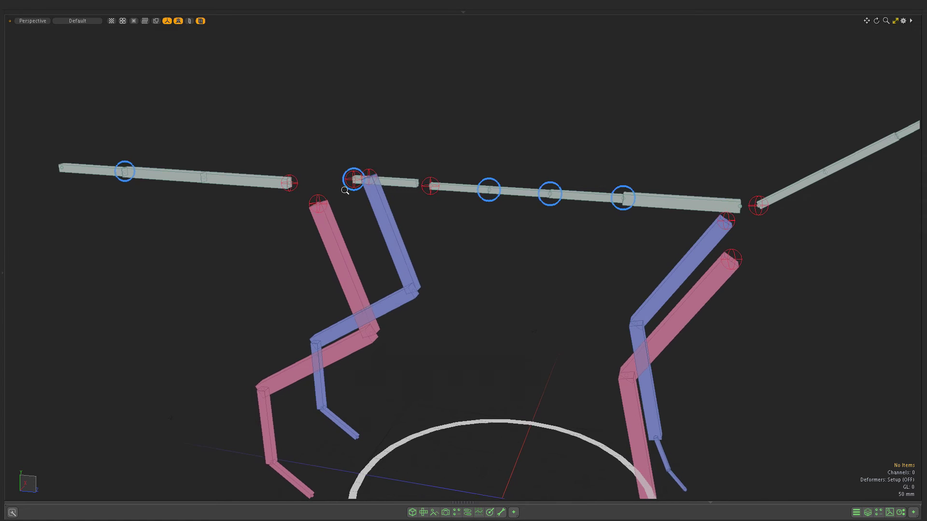
alt+drag(359, 190, 349, 204)
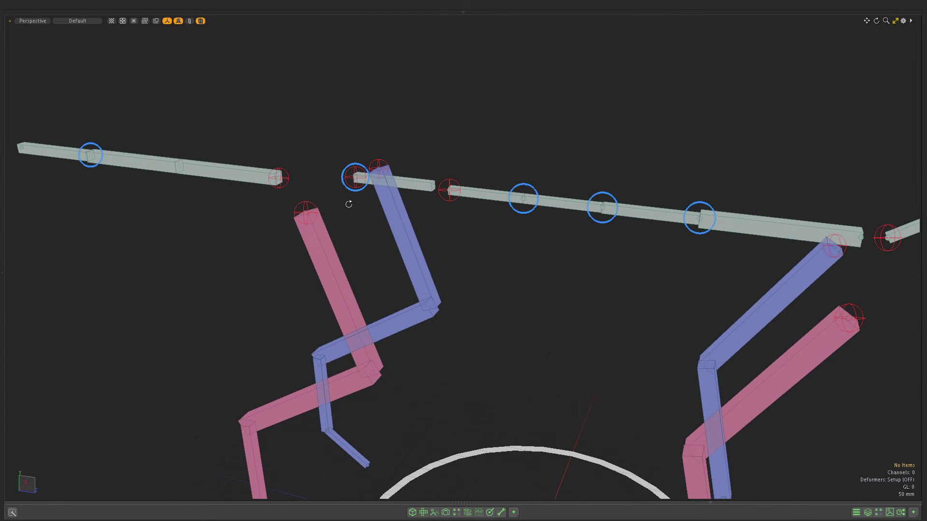
click(305, 209)
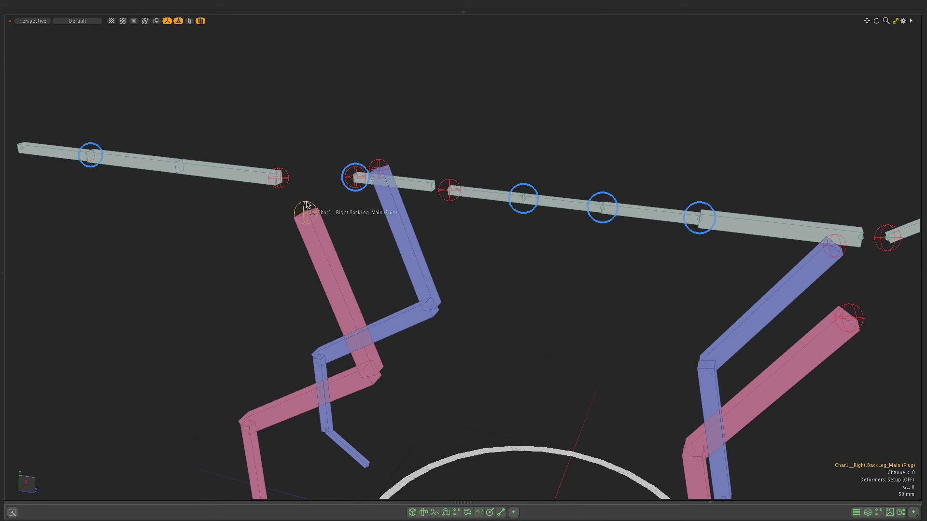
click(358, 193)
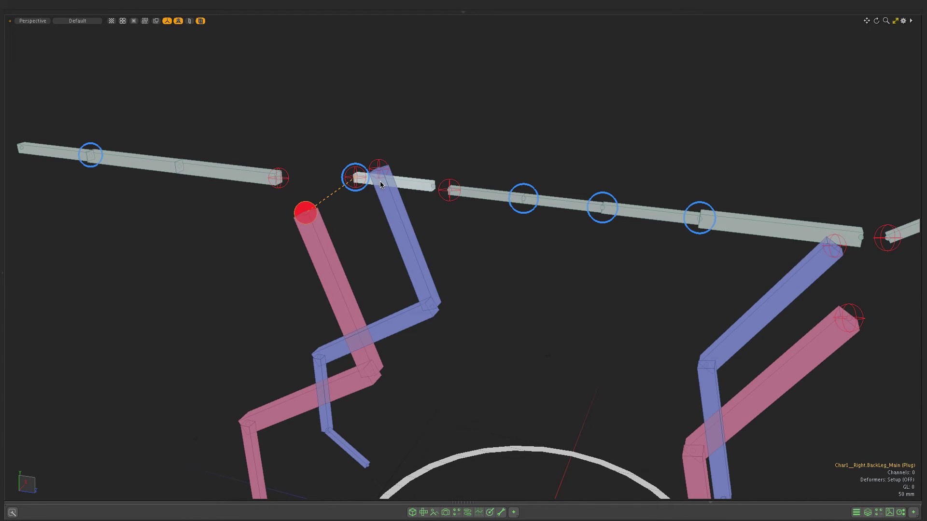
alt+drag(372, 200, 365, 207)
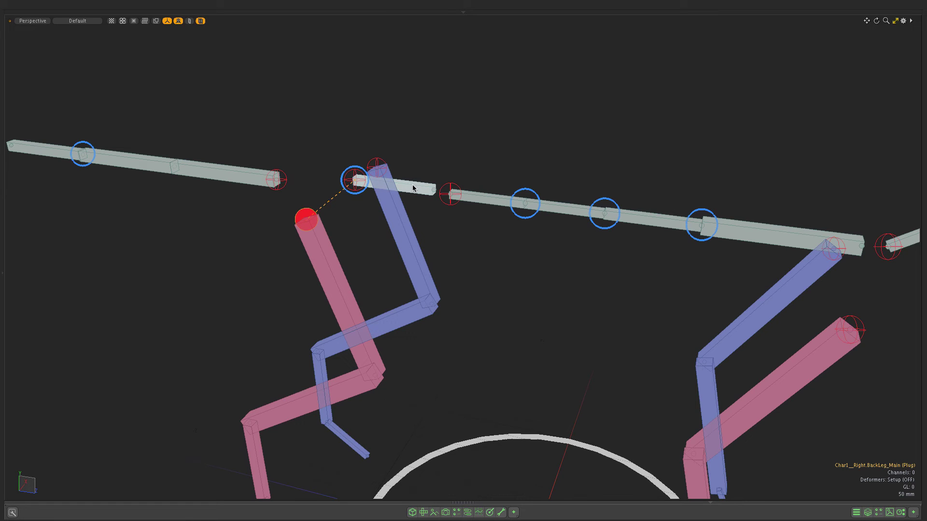
click(376, 162)
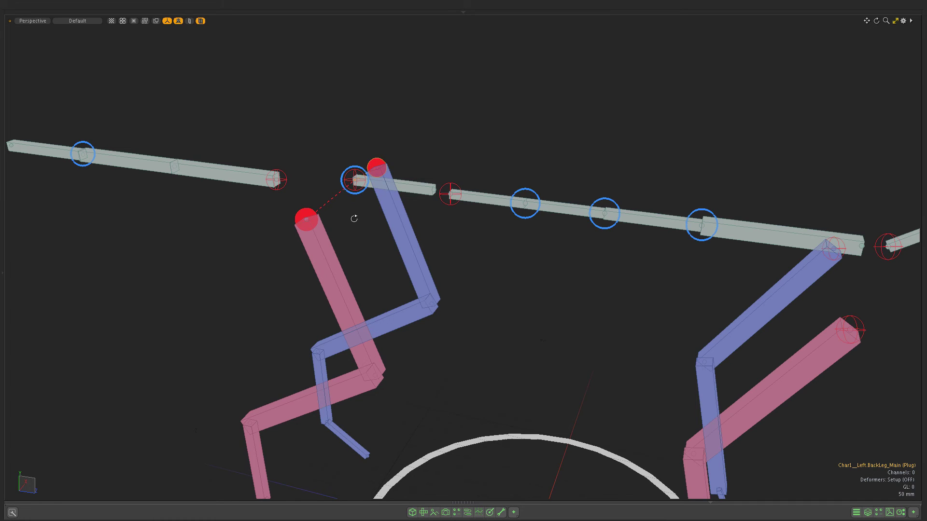
alt+drag(349, 213, 350, 211)
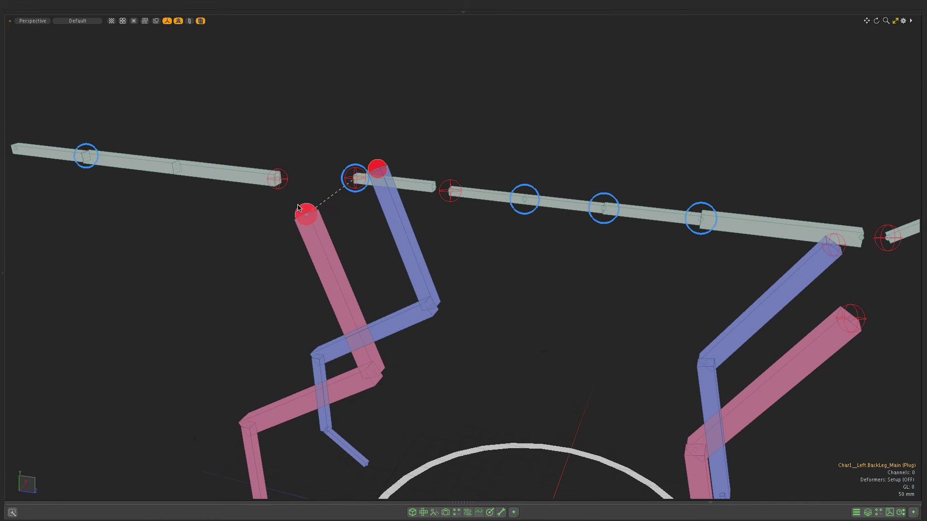
- Connect the tail's plug and the spine's main plug to the hub's socket
click(280, 179)
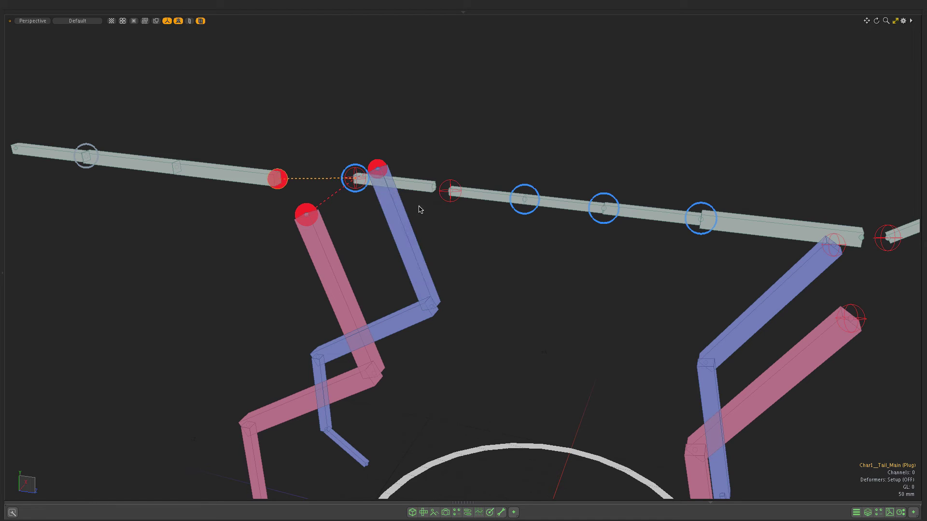
click(446, 201)
drag(416, 187, 417, 187)
- Connect the right and left front leg plugs to the chest socket at the front of the spine
alt+shift+drag(505, 219, 356, 181)
ctrl+alt+drag(504, 206, 480, 213)
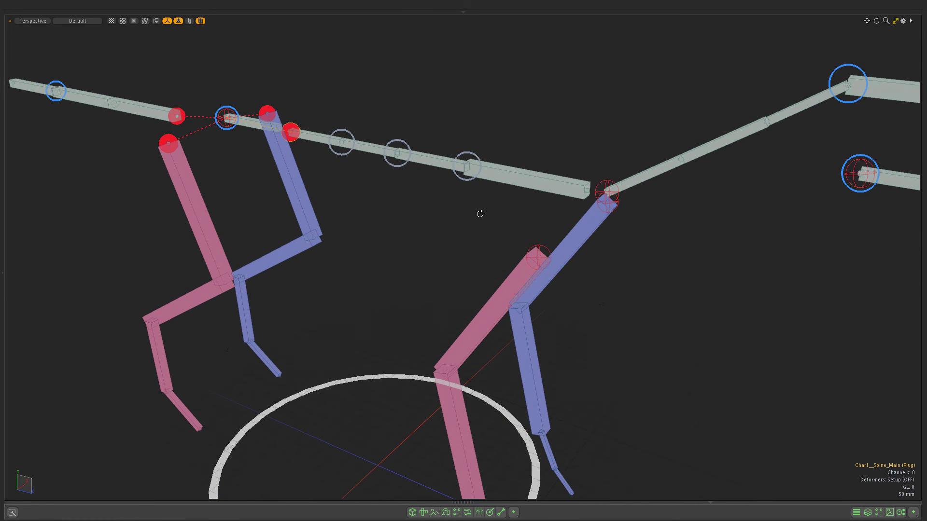
click(547, 252)
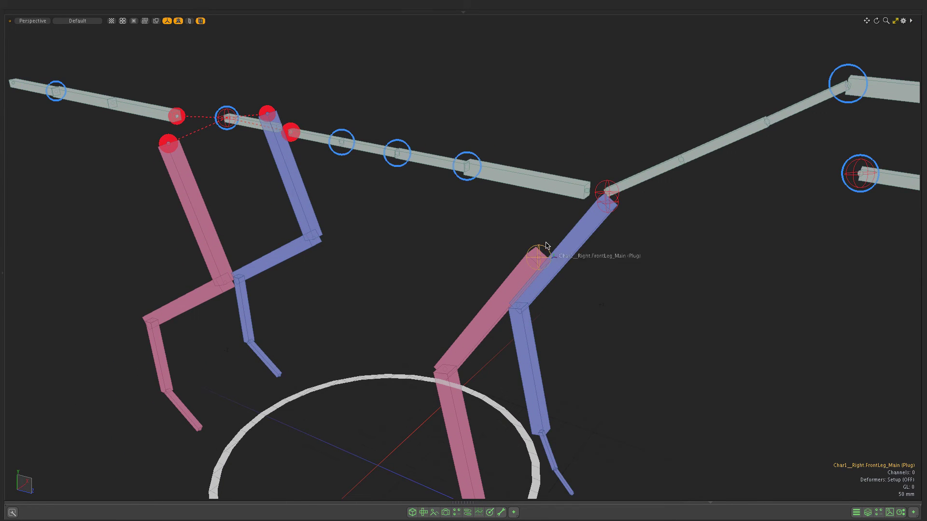
click(466, 182)
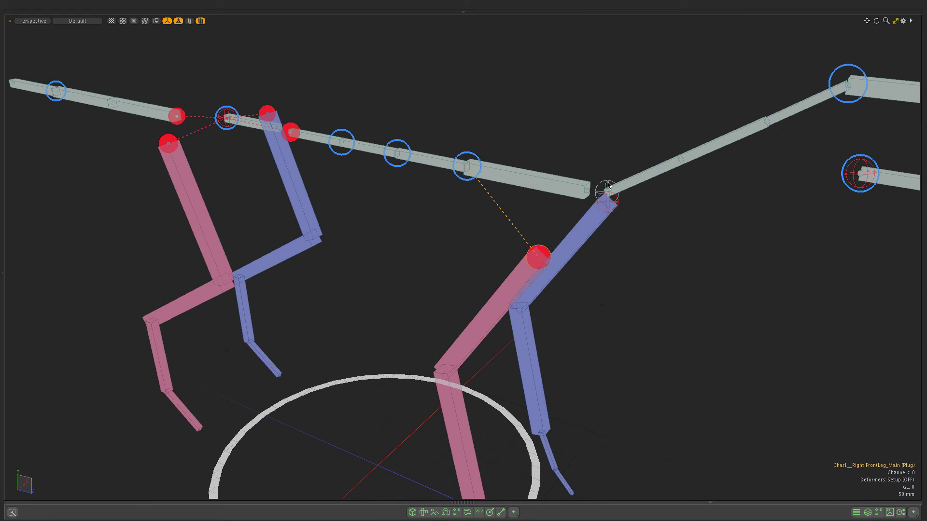
click(567, 140)
alt+drag(619, 217, 612, 208)
click(610, 193)
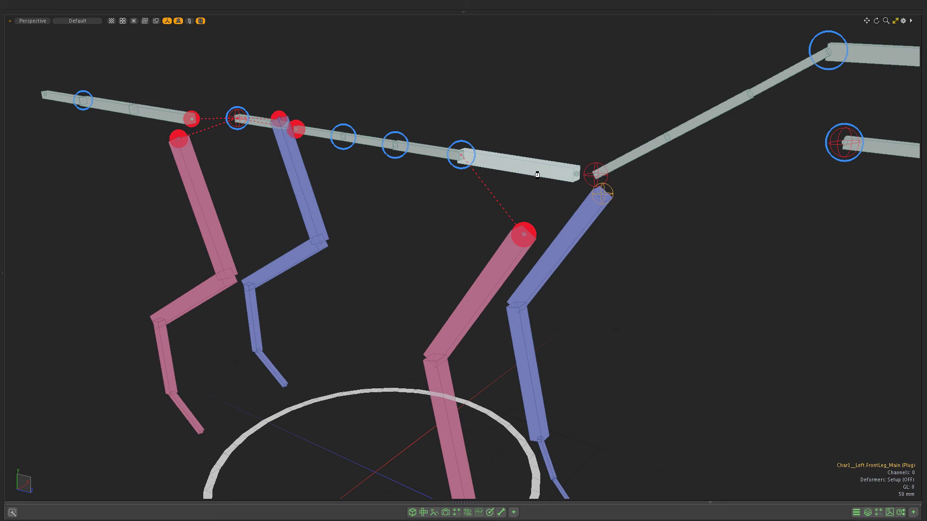
click(537, 173)
alt+drag(537, 173, 559, 190)
- Connect the head and neck module's plug to the chest socket and the jaw's plug to the head socket
click(608, 185)
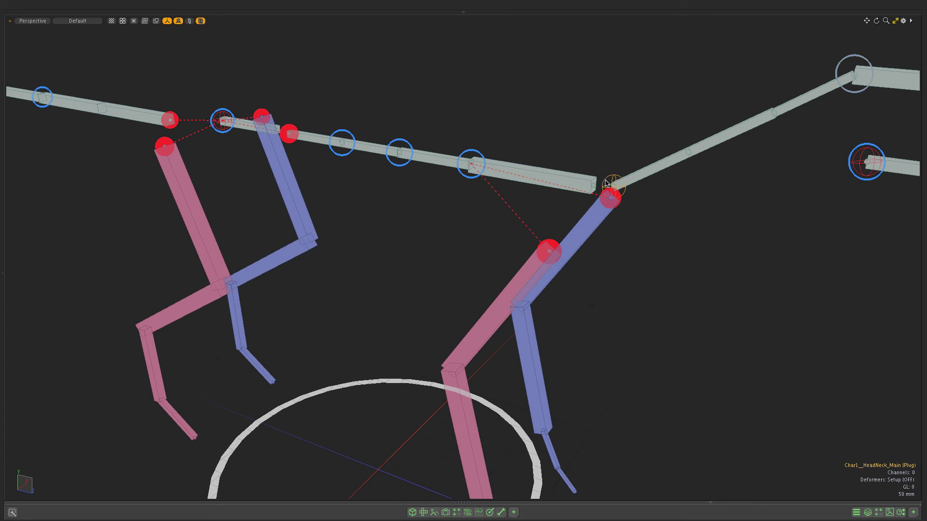
click(546, 174)
middle_drag(519, 197, 533, 192)
alt+drag(534, 191, 537, 190)
ctrl+alt+drag(846, 184, 726, 233)
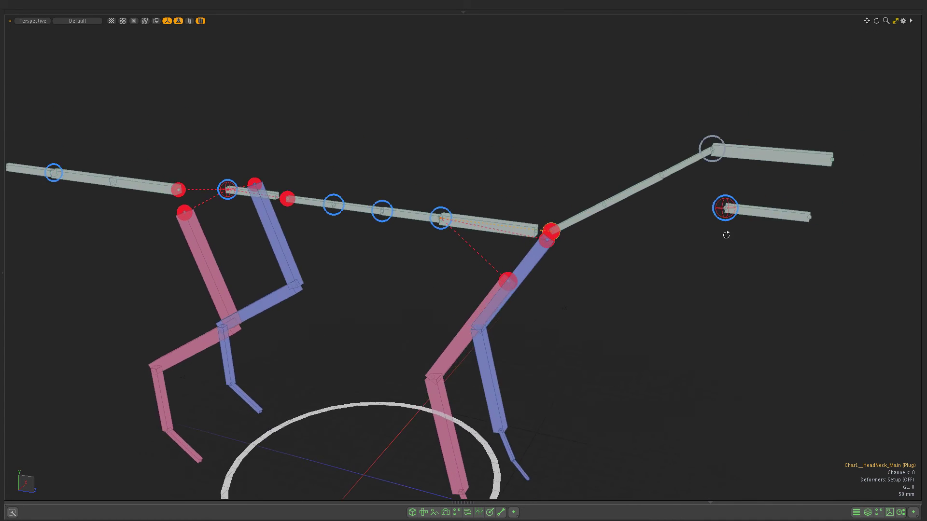
click(719, 211)
click(765, 162)
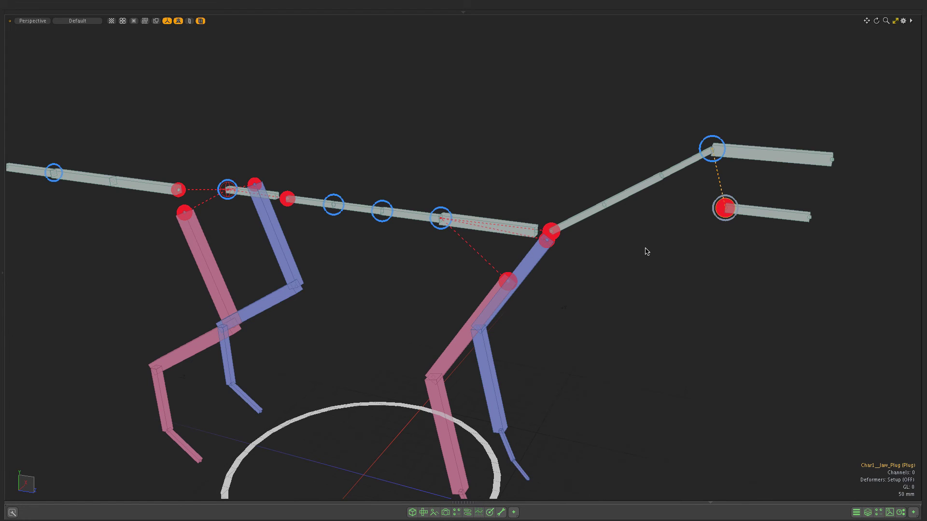
- Return the character to its animation controls and move the Hub_Main control down and backward
middle_drag(647, 251, 507, 232)
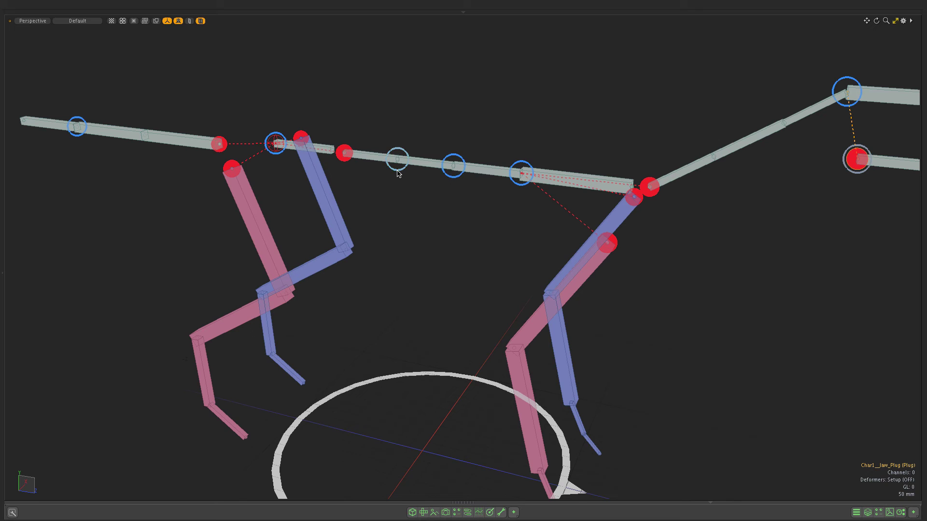
scroll(432, 230, down, 3)
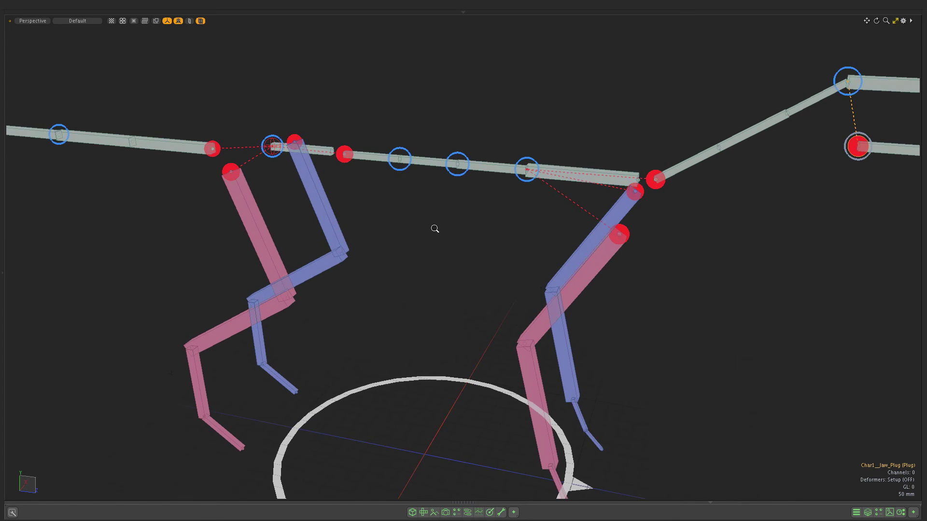
scroll(439, 224, up, 1)
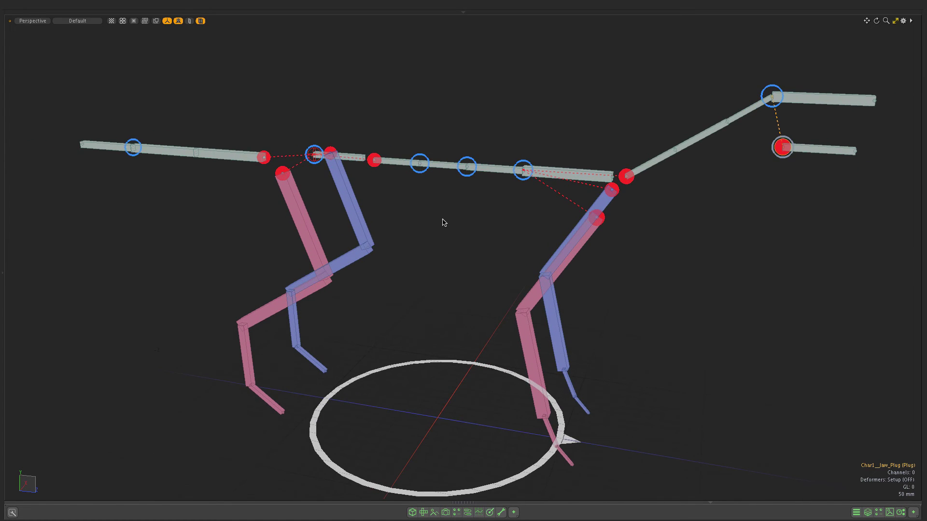
scroll(444, 222, down, 1)
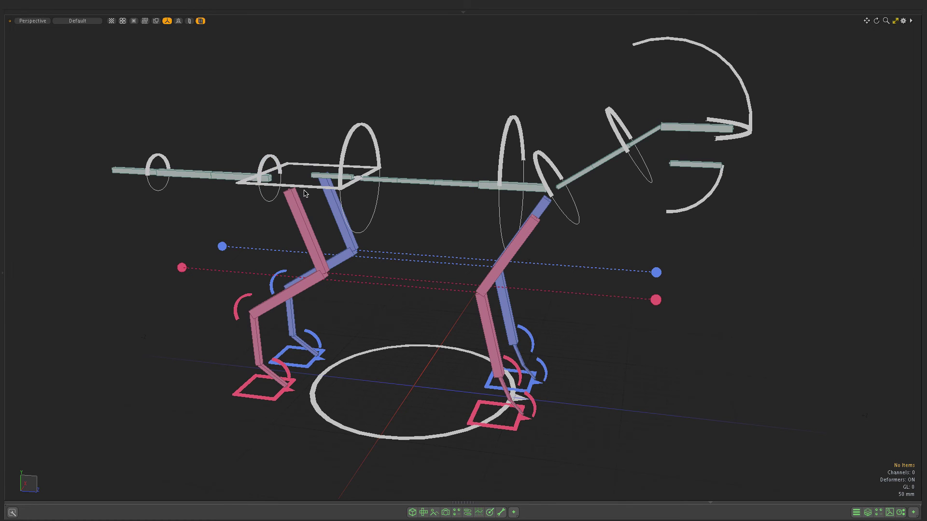
click(308, 187)
drag(312, 176, 291, 197)
- Pose the rig by bending the tail upward and rotating the Spine_Chest and HeadNeck_Neck controls downward
click(151, 176)
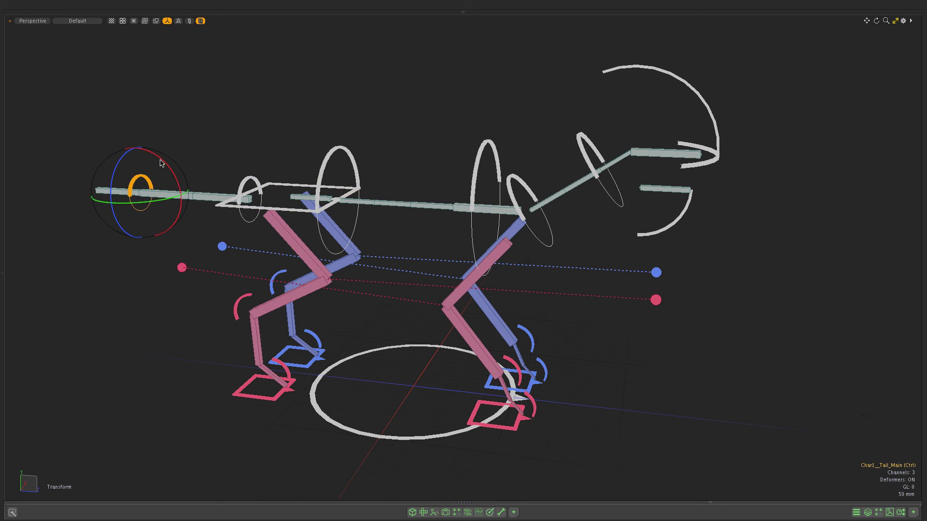
drag(161, 163, 156, 141)
click(489, 177)
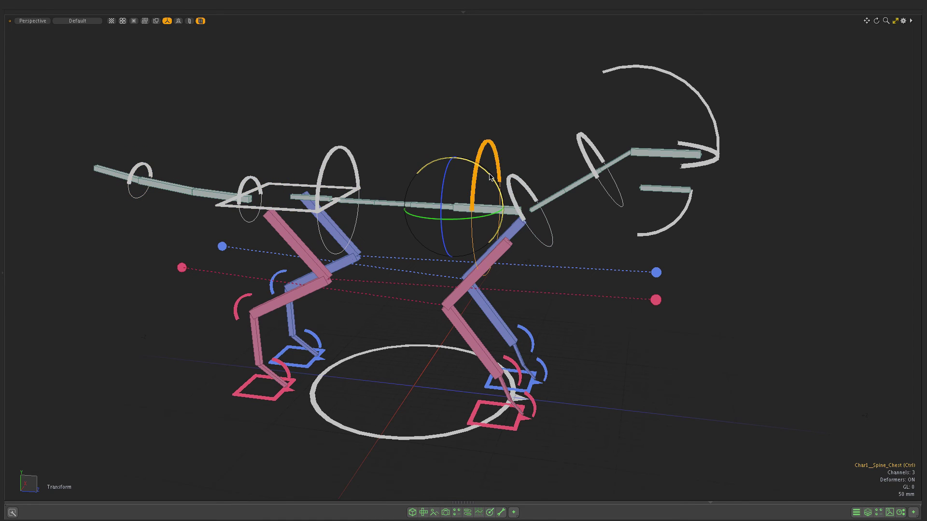
drag(489, 177, 488, 182)
click(594, 172)
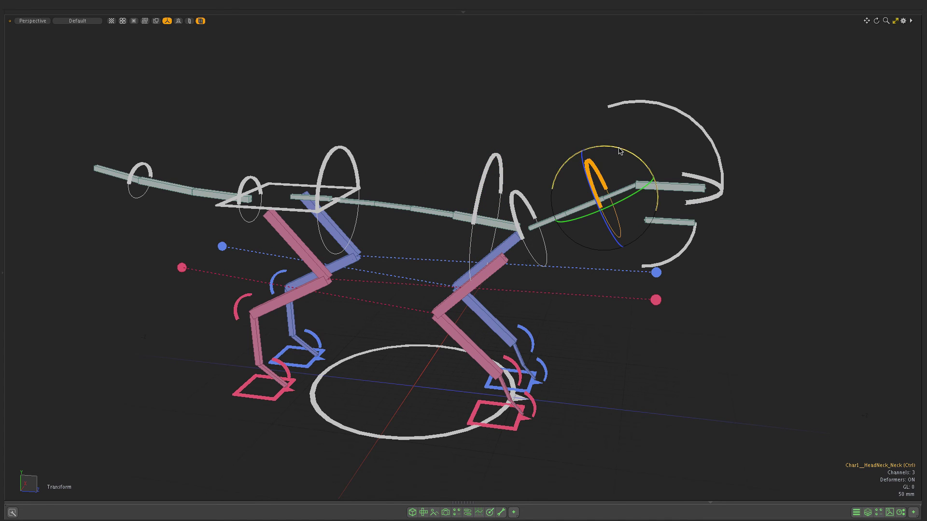
drag(621, 151, 632, 162)
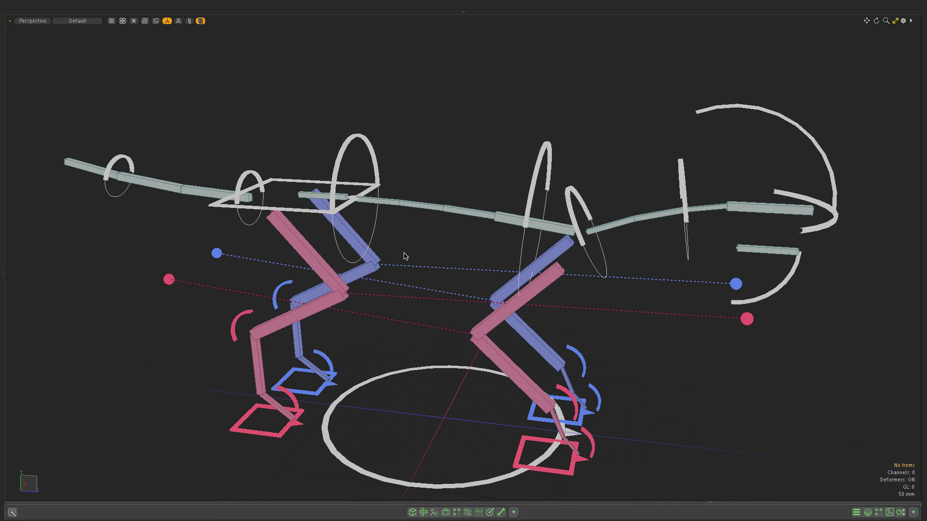
- Return to the plug and socket setup and reconnect both front leg plugs to the rearmost spine socket
key(shift+e)
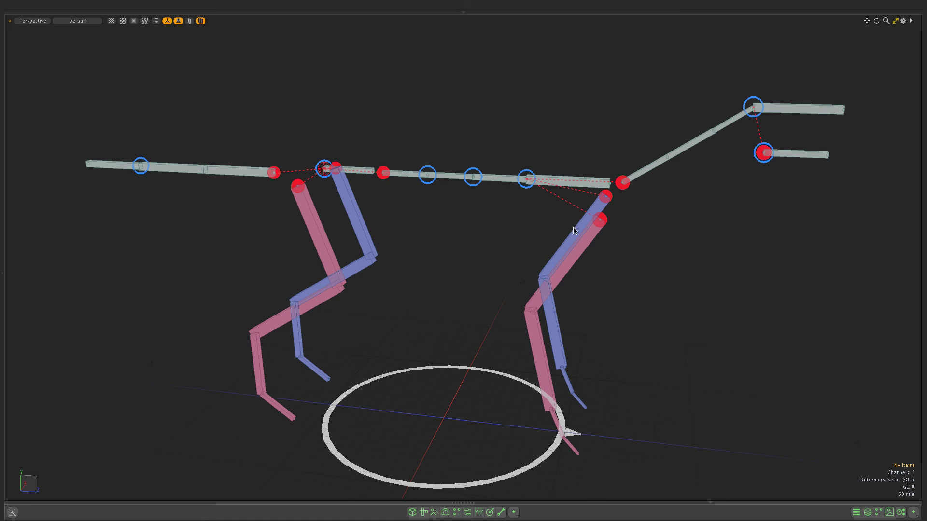
alt+drag(615, 227, 614, 231)
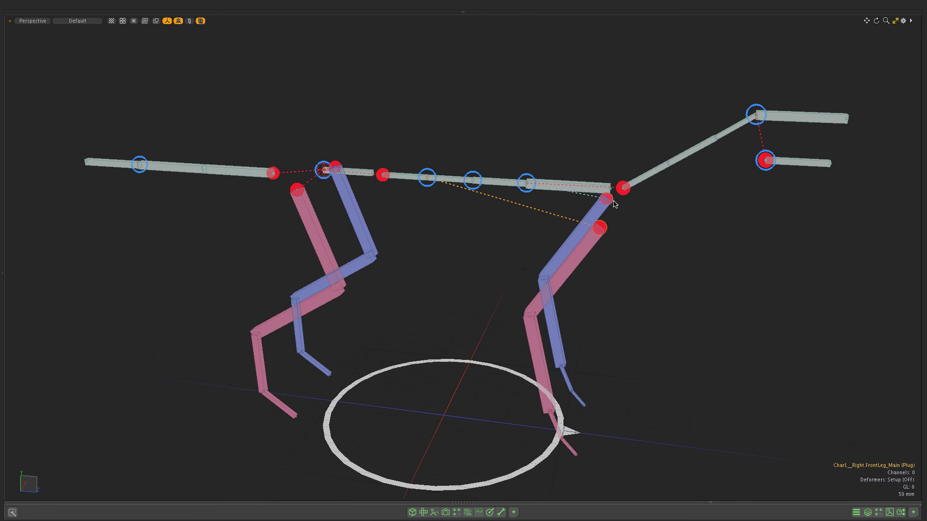
alt+drag(614, 203, 622, 207)
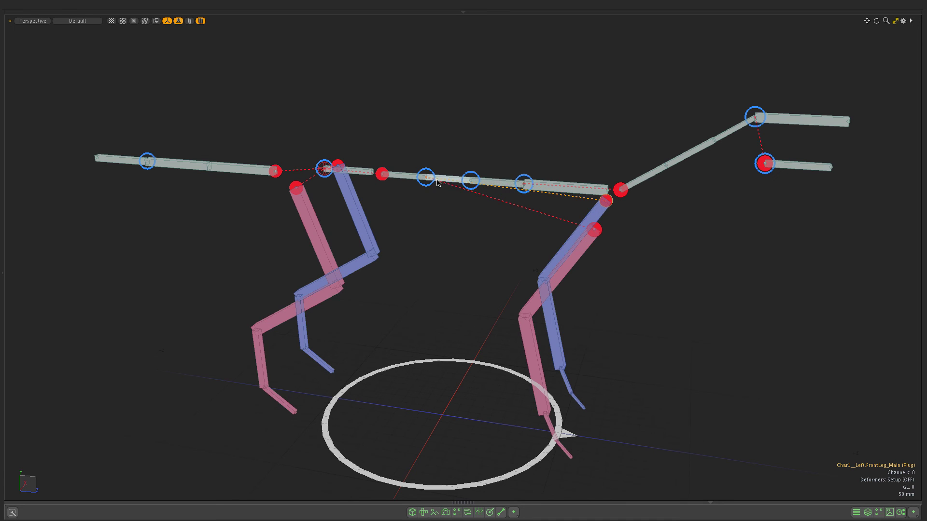
alt+drag(442, 220, 449, 218)
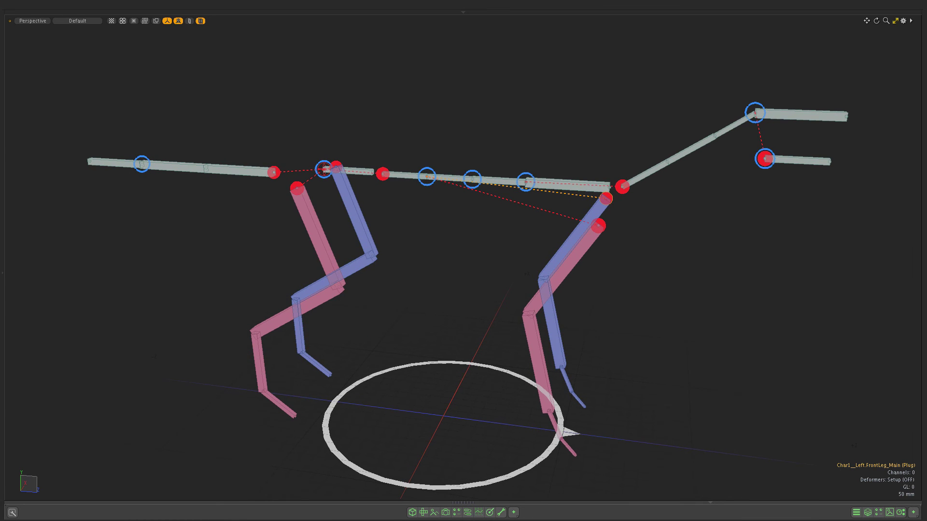
- Disconnect the right and left front leg plugs from the rearmost spine socket
key(s)
alt+drag(426, 227, 539, 199)
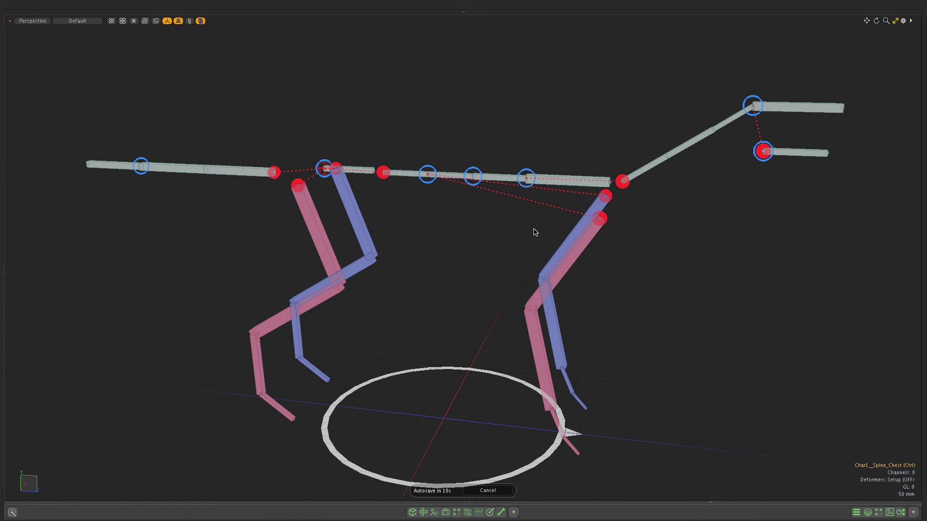
alt+drag(534, 229, 621, 251)
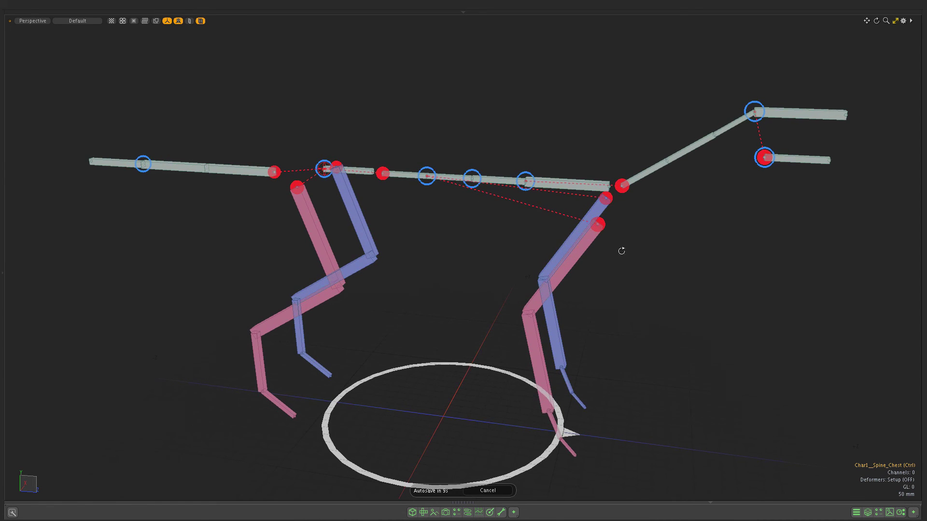
click(601, 225)
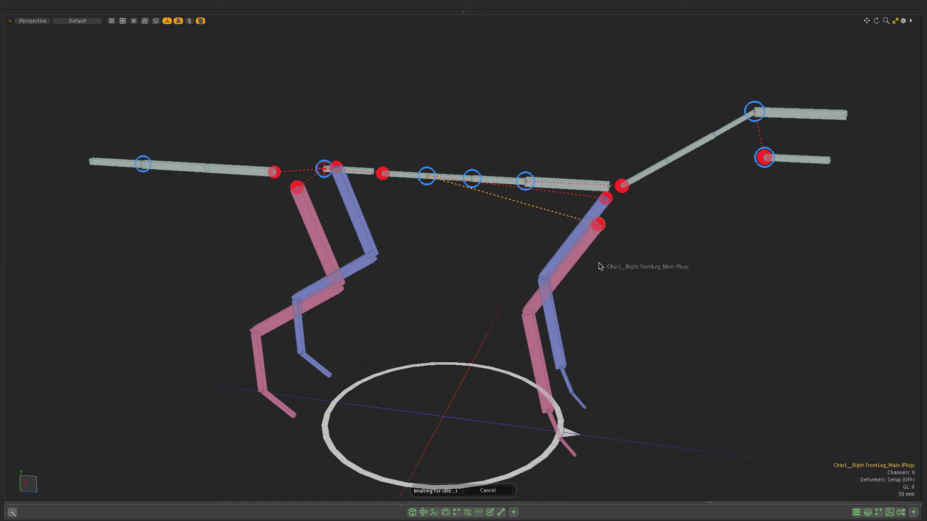
right_click(581, 254)
click(613, 254)
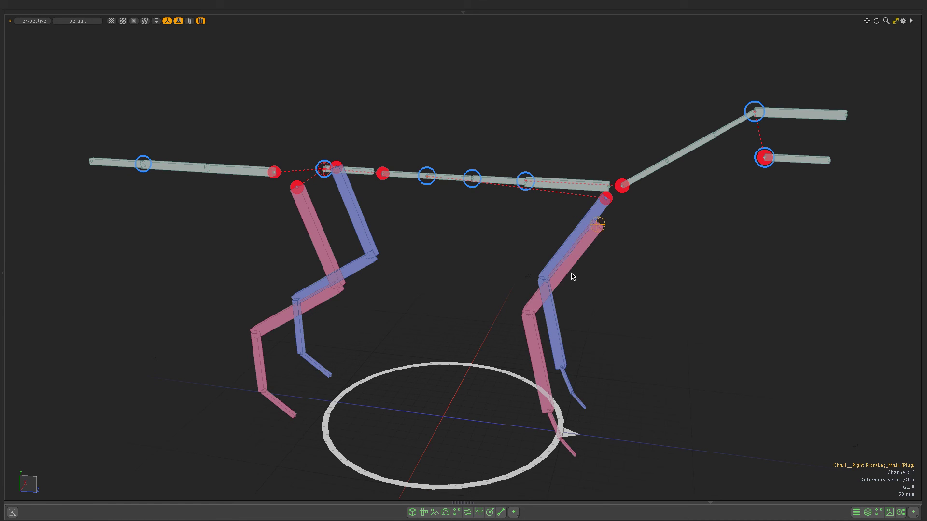
alt+drag(551, 239, 516, 224)
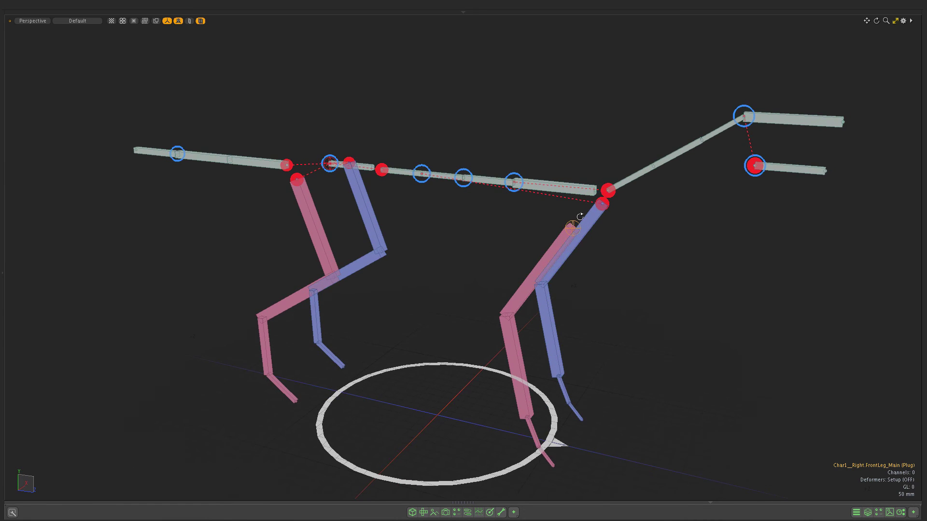
click(603, 205)
middle_drag(603, 205, 197, 242)
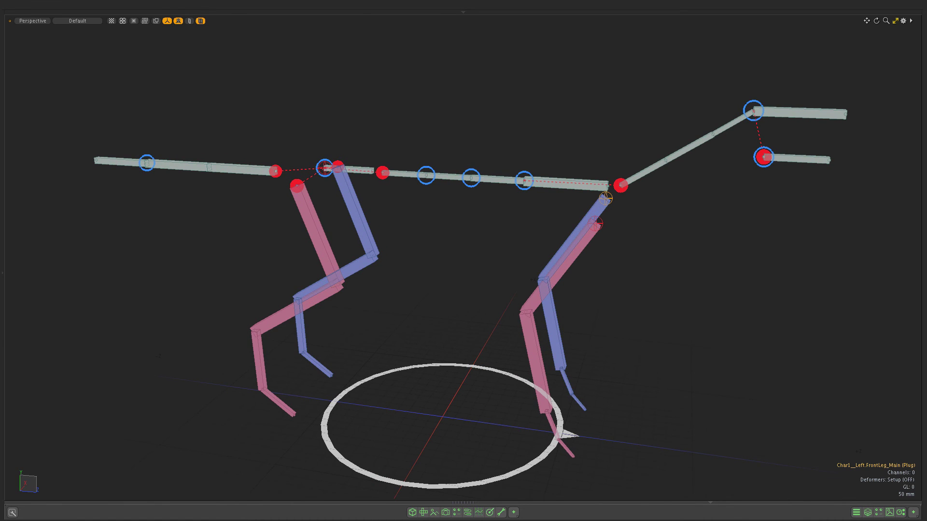
- Return to the animation controls, try rotating the Spine_Chest control, and undo the rotation
key(ctrl+tab)
click(533, 188)
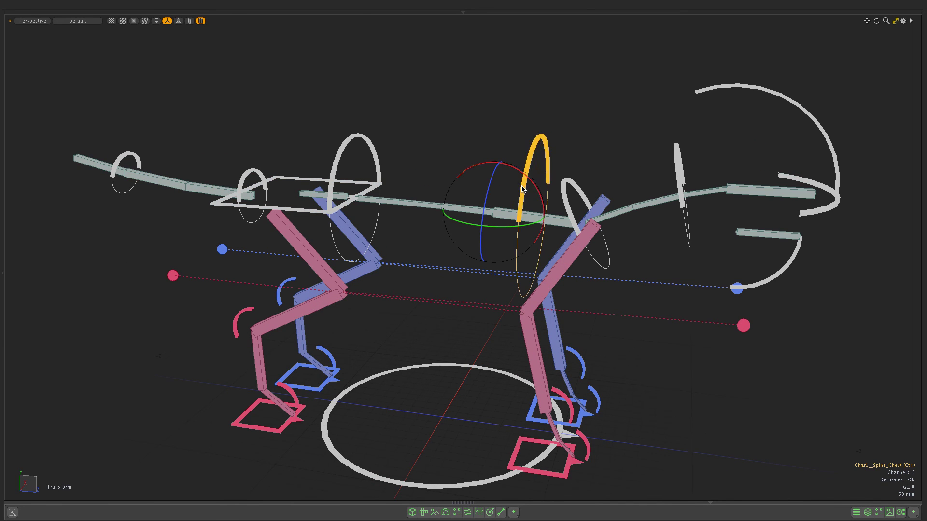
drag(534, 188, 543, 160)
key(ctrl+z)
mouse_move(365, 212)
alt+mouse_down()
mouse_move(374, 199)
mouse_move(366, 197)
alt+mouse_up()
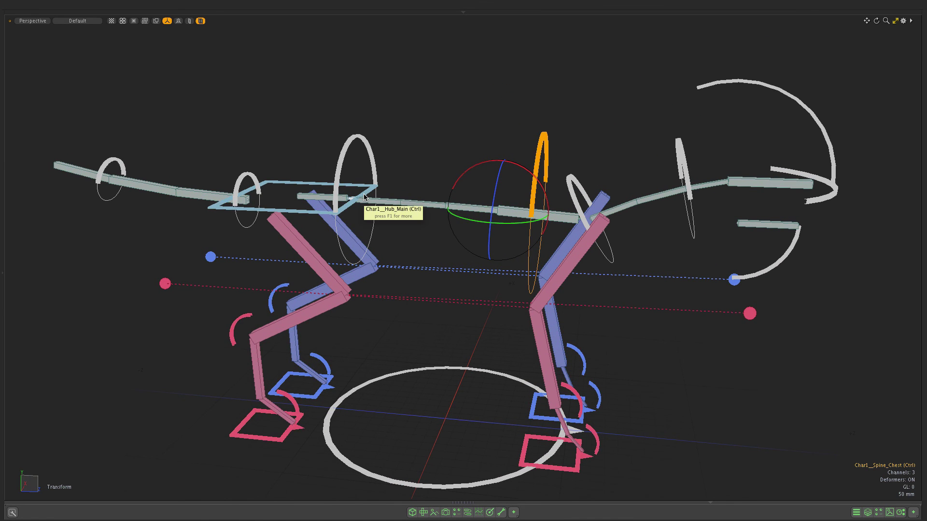
- Try moving the Base_Master control along the character's length and undo the move
click(418, 372)
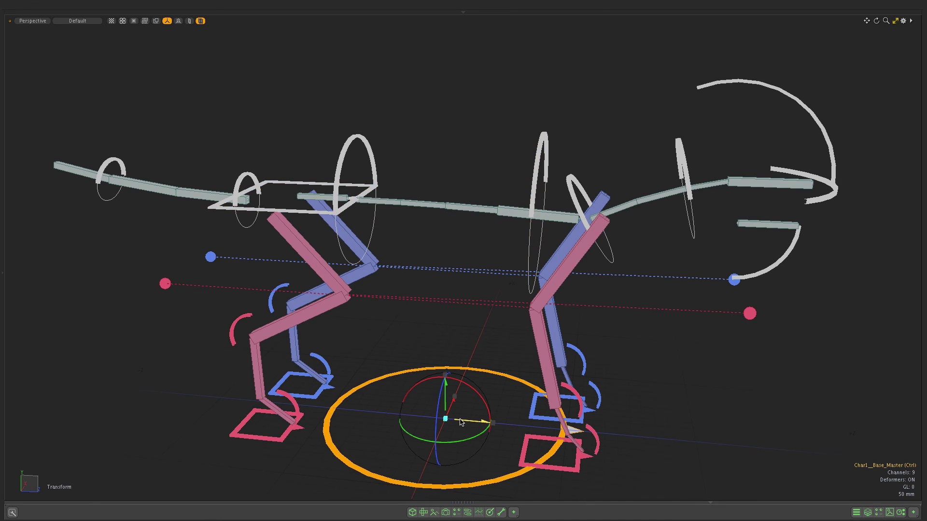
mouse_move(477, 422)
mouse_down()
mouse_move(551, 429)
mouse_move(300, 405)
mouse_move(459, 420)
mouse_up()
key(ctrl+z)
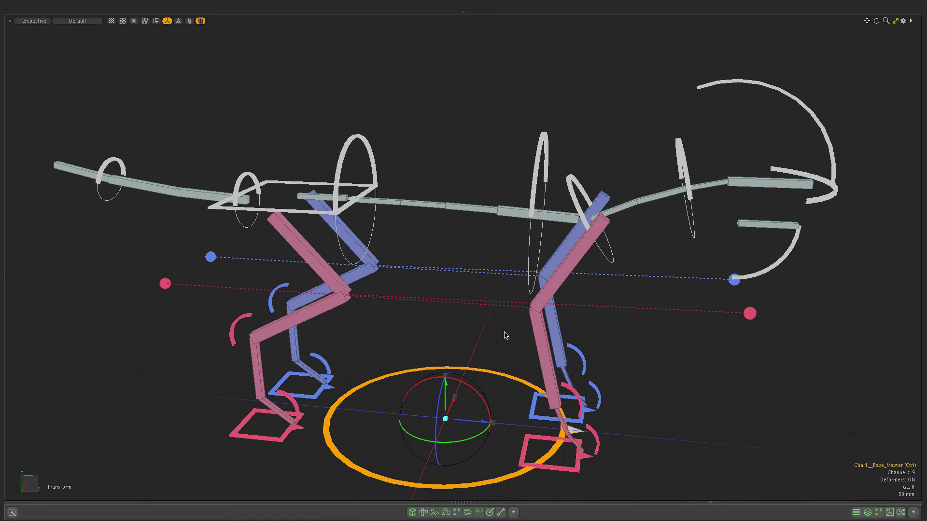